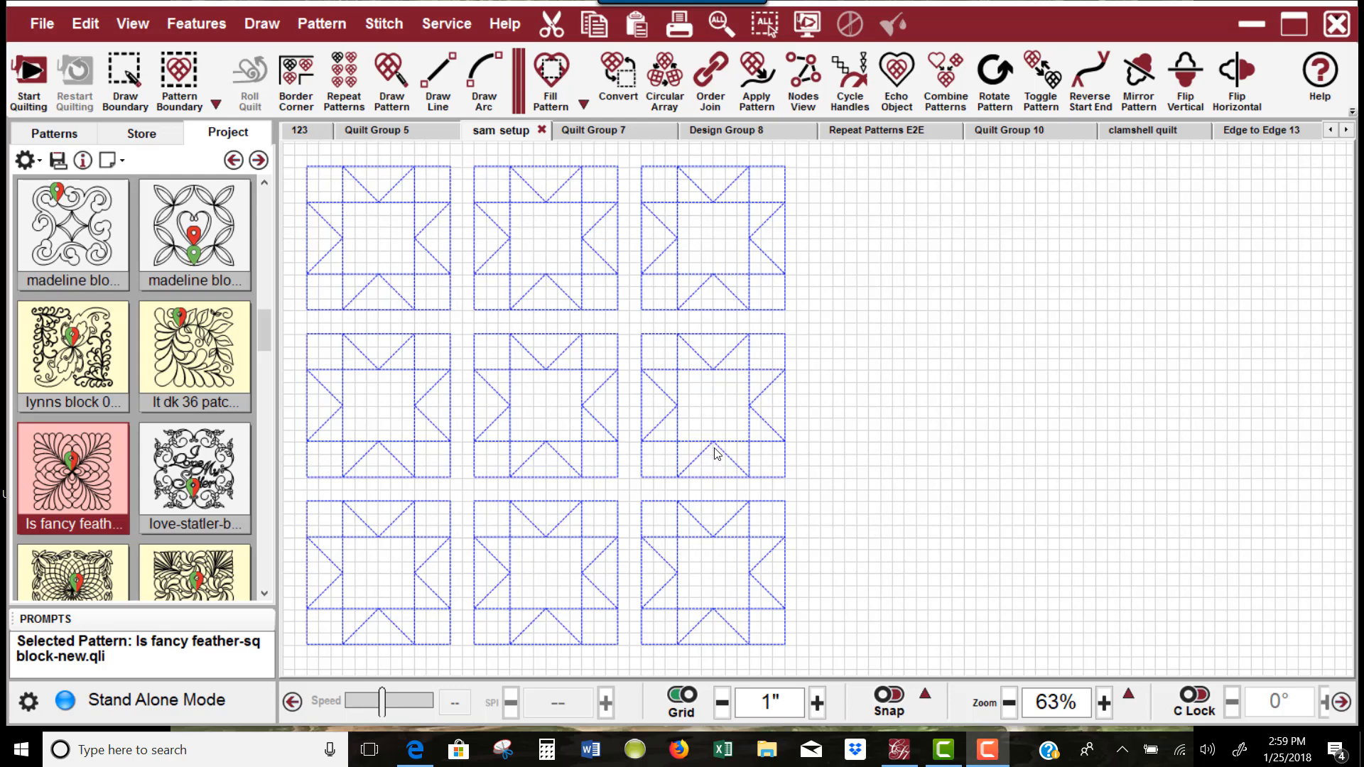
- Place the love-statler-block-6 pattern, scaled to about 12.07 square, in the top row's first block and the fancy feather pattern in the second
drag(179, 467, 391, 254)
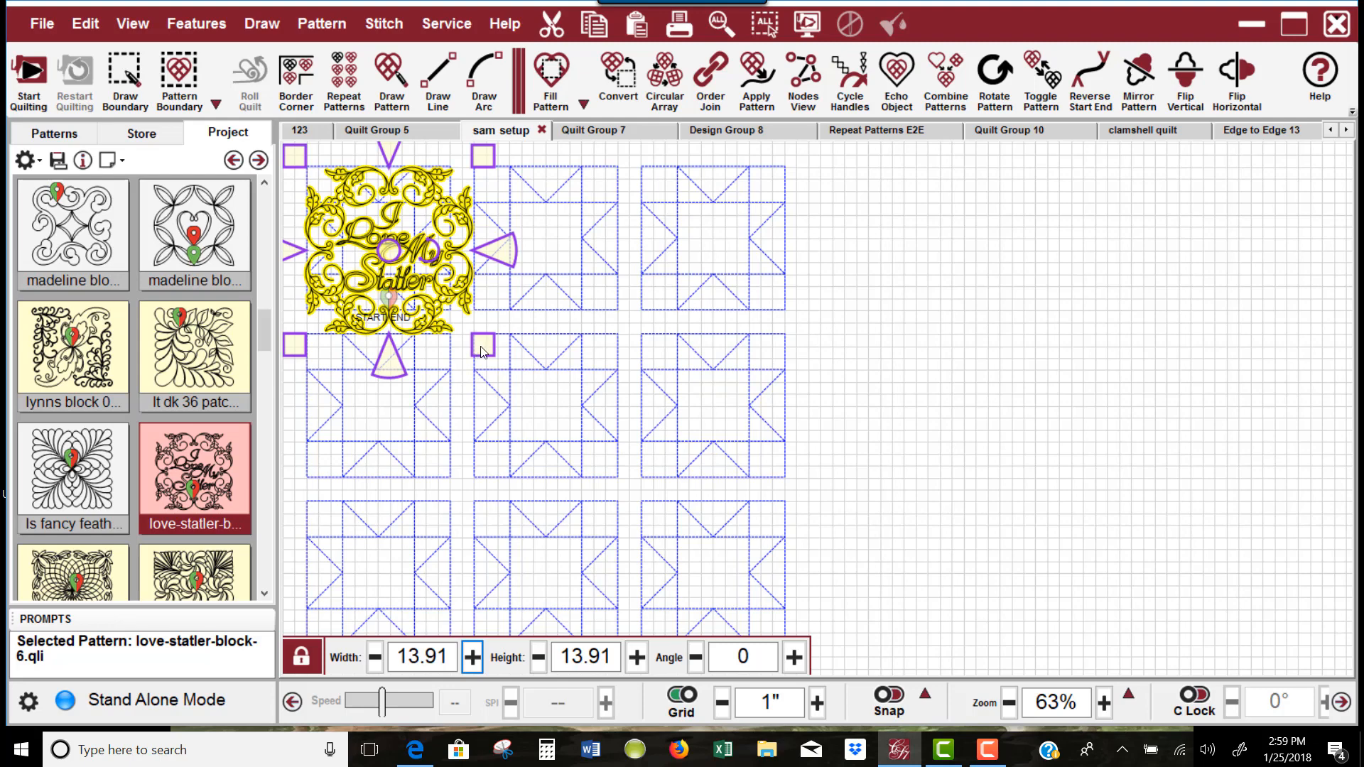
drag(482, 350, 461, 323)
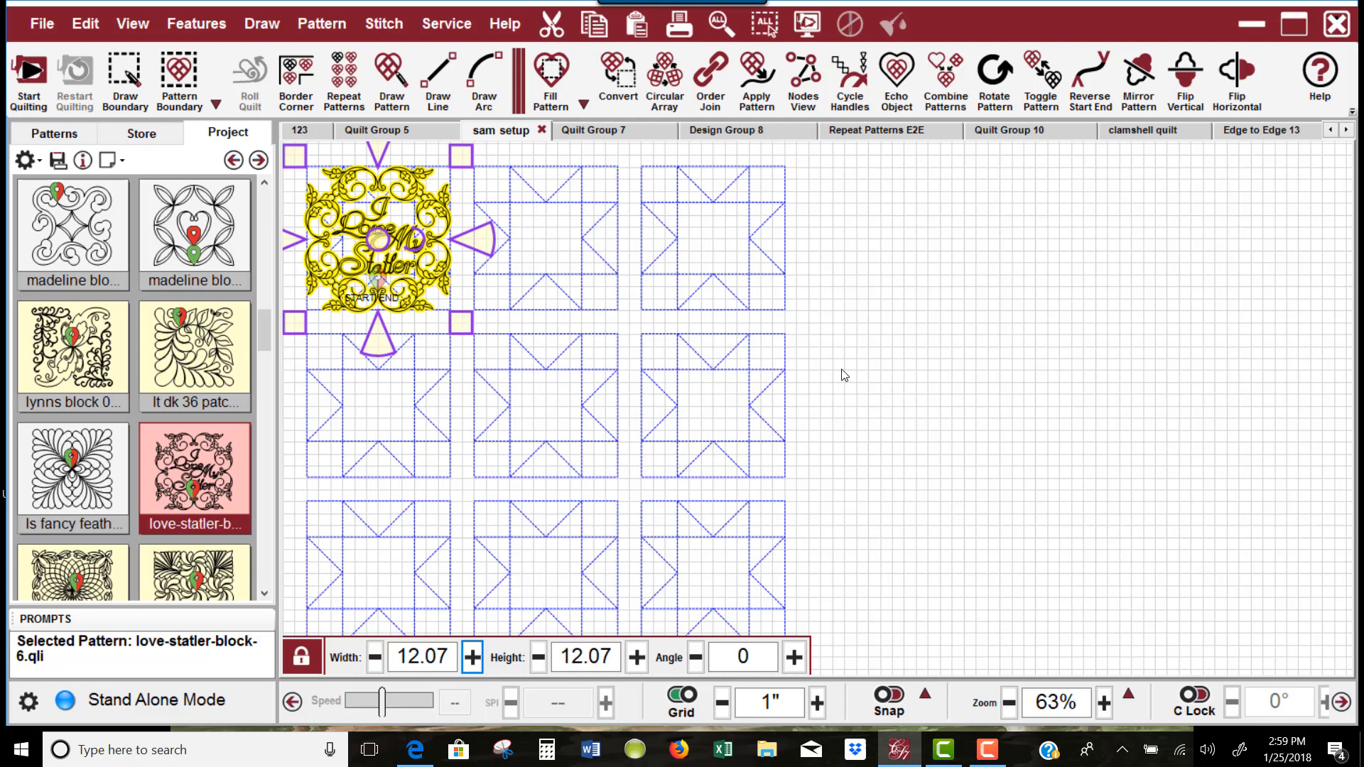
click(755, 379)
drag(554, 382, 589, 385)
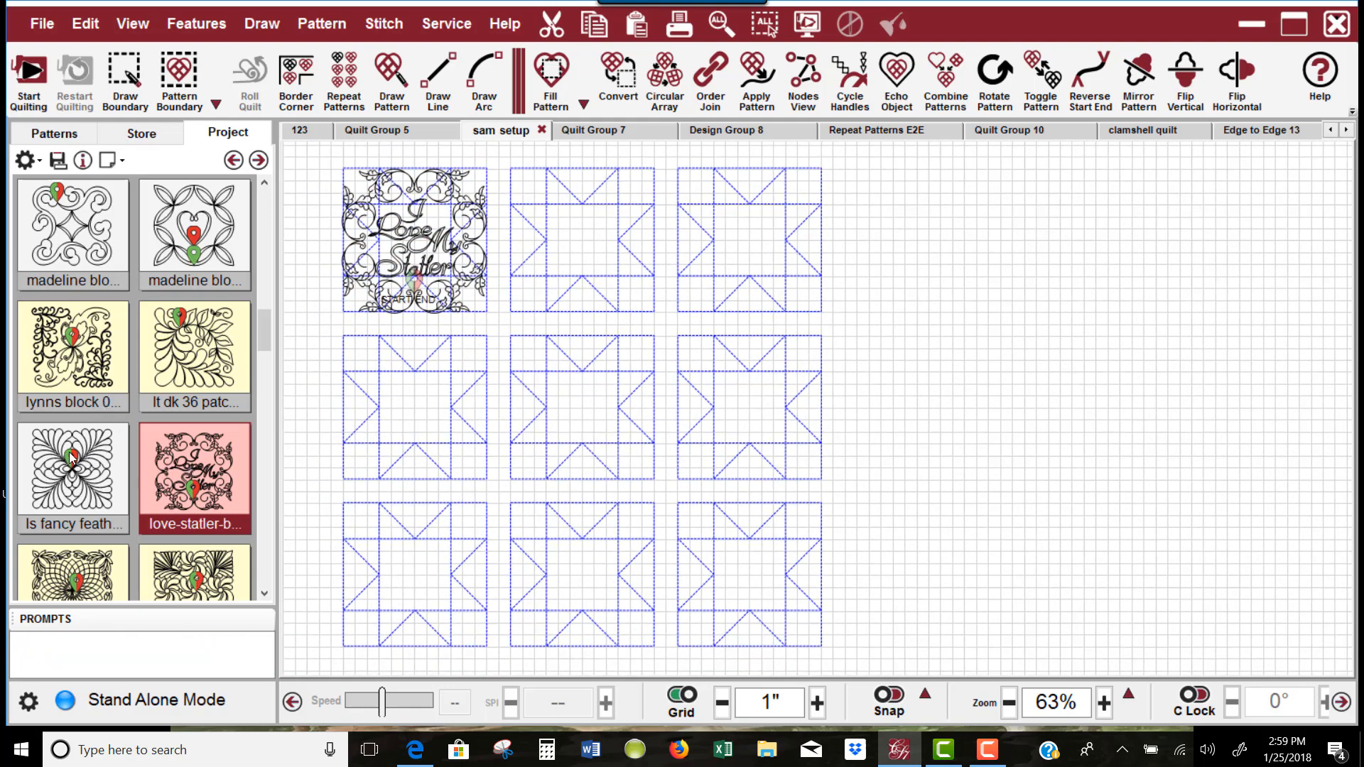
drag(69, 460, 583, 240)
click(962, 289)
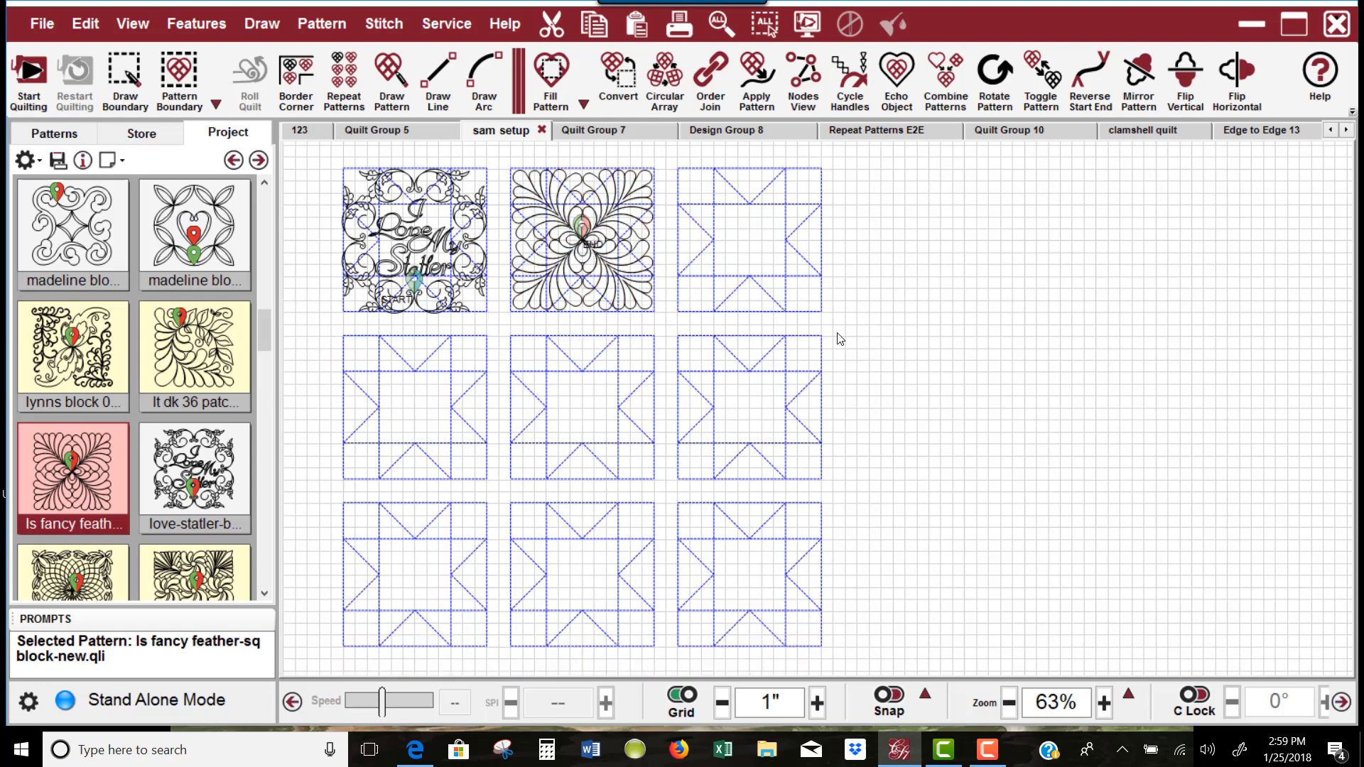
- Delete both patterns placed in the top-row blocks from the layout
drag(888, 202, 325, 282)
key(Delete)
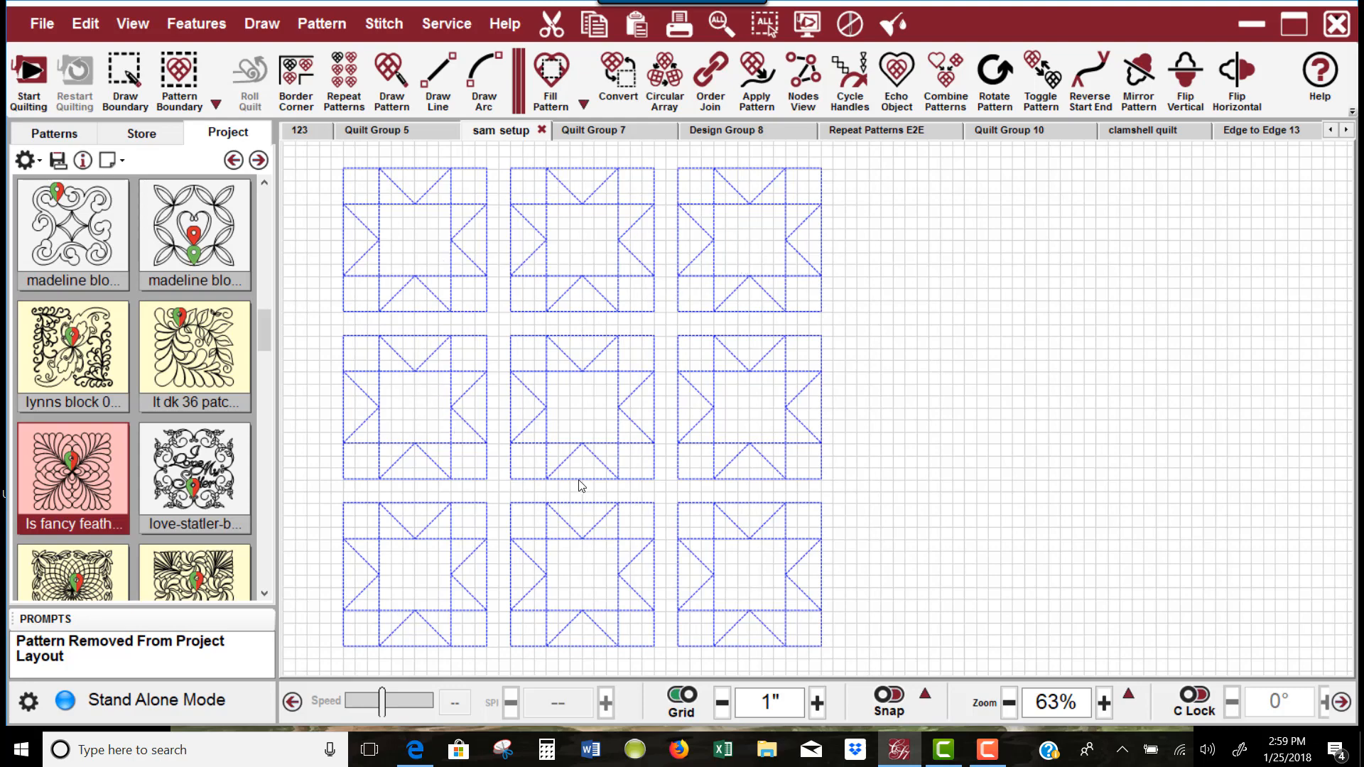
- Set the fancy feather-sq block-new.qli pattern's width to 12 in its properties, keeping the aspect ratio, and save
right_click(101, 469)
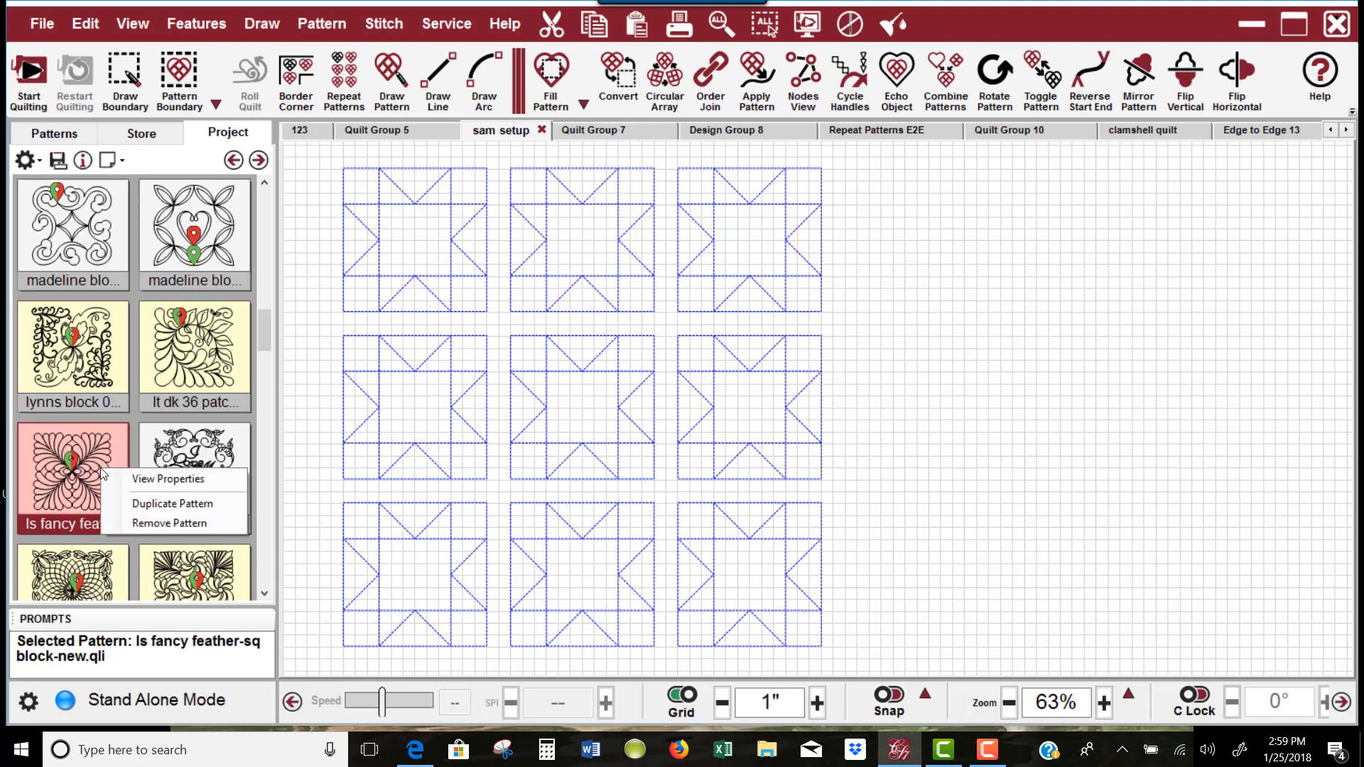
key(Return)
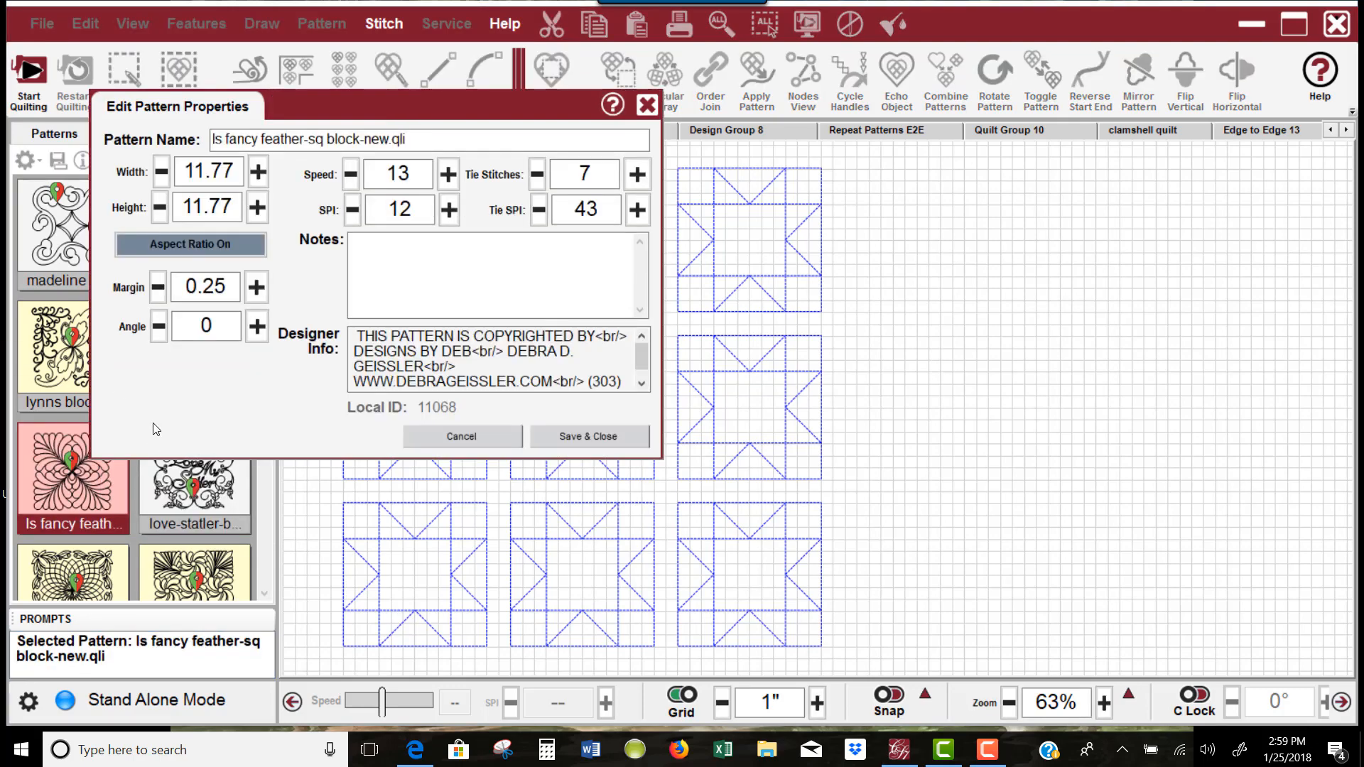
drag(237, 172, 176, 178)
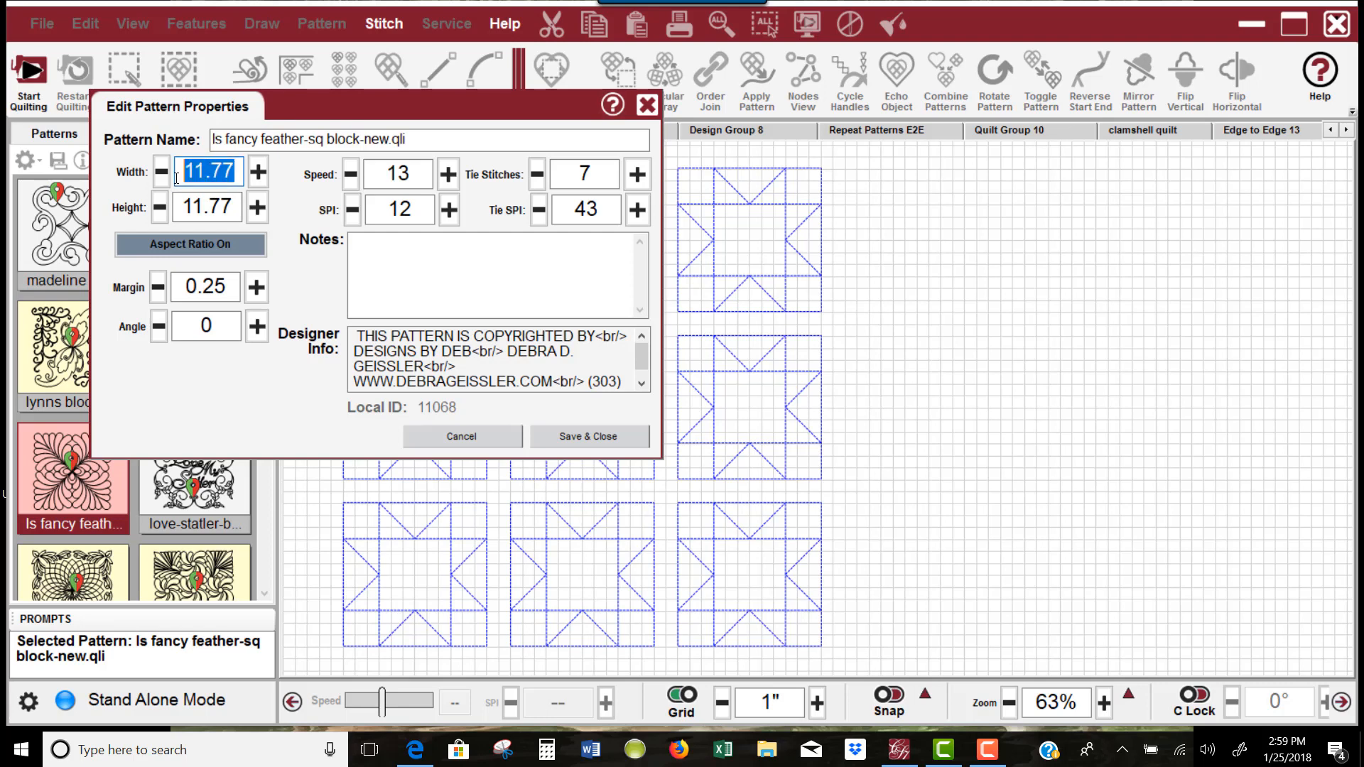
text(12)
drag(441, 104, 697, 346)
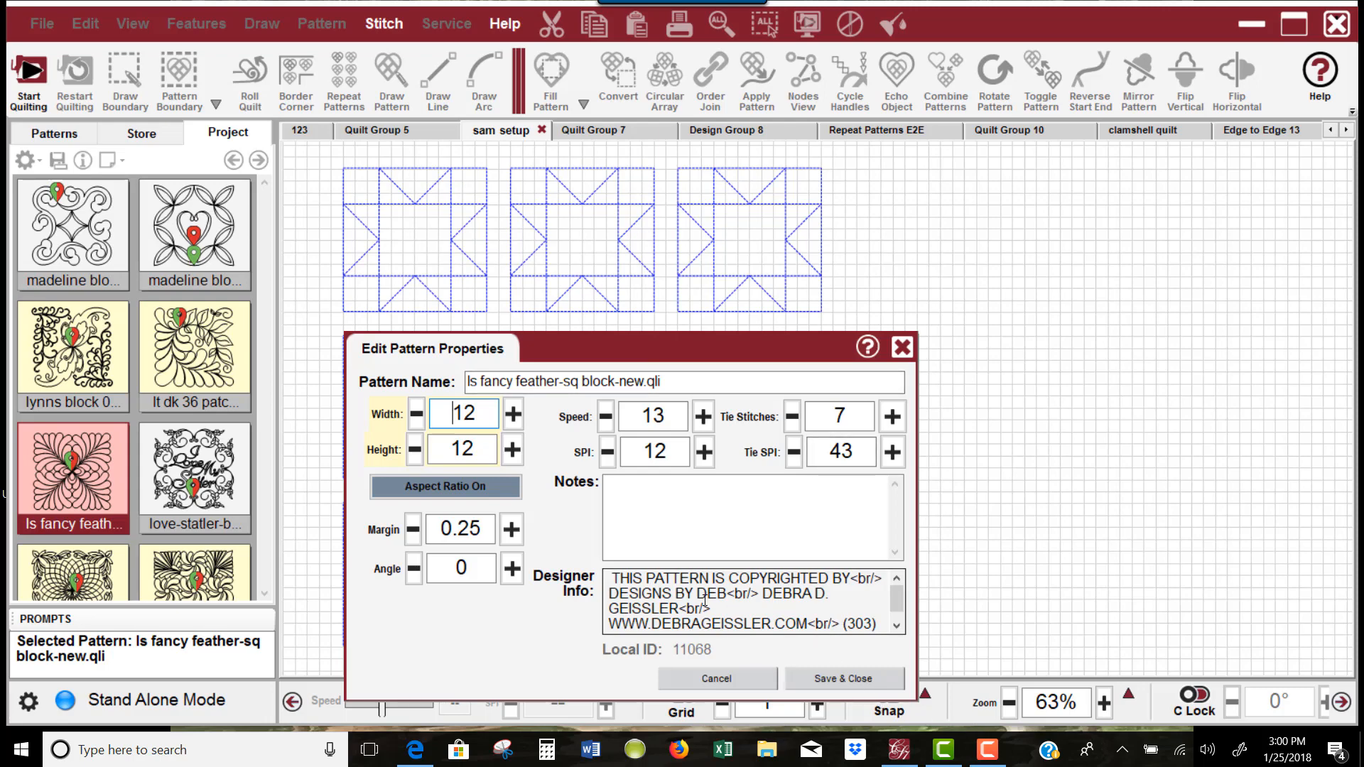
click(856, 679)
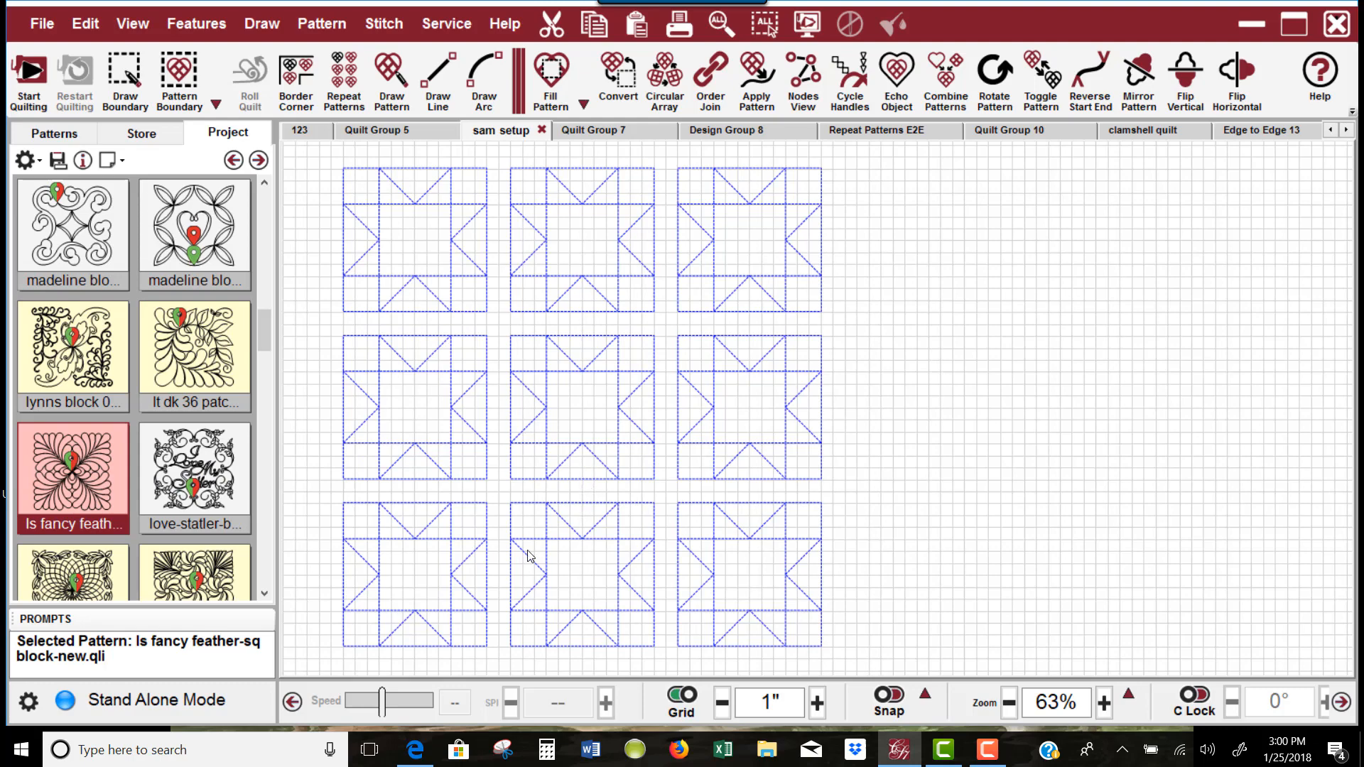
- Add the love-statler block and two of the madeline block patterns to the project pattern selection
ctrl+click(191, 501)
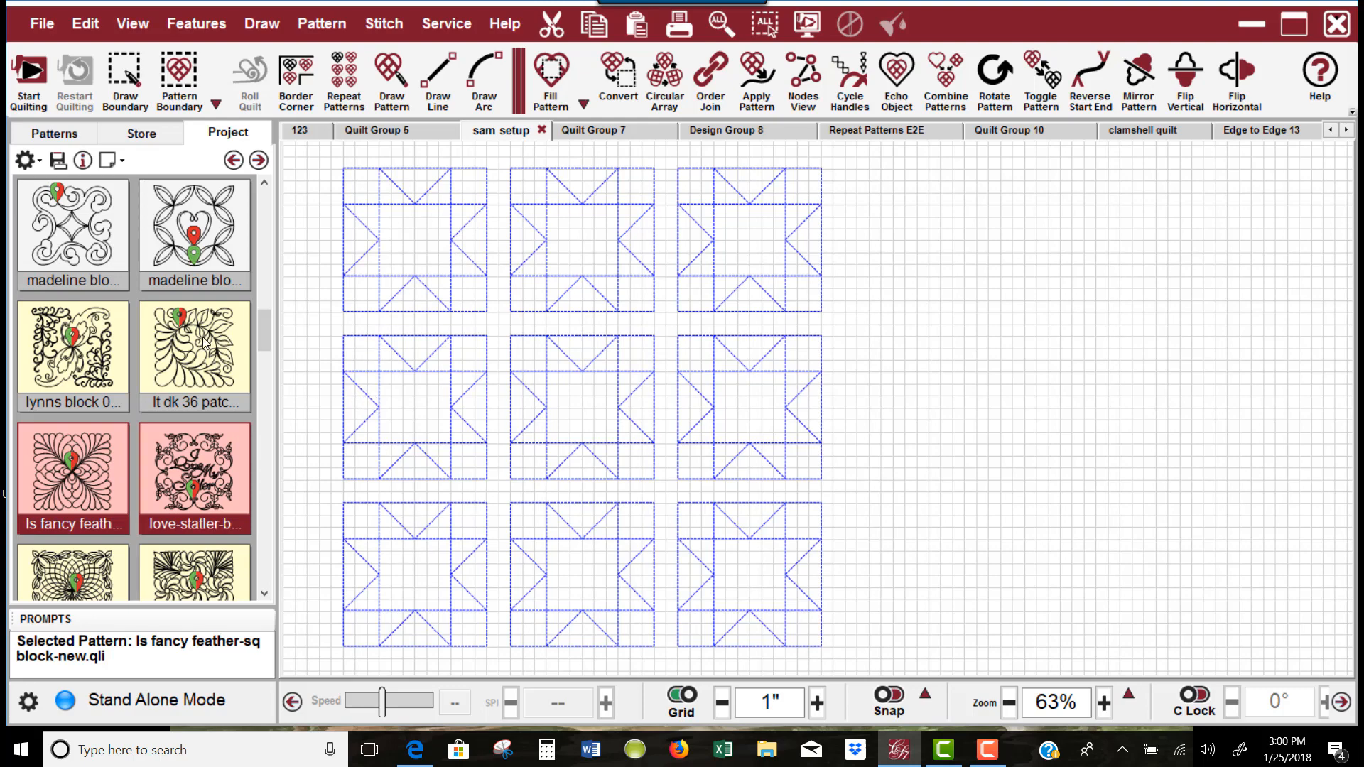
ctrl+click(91, 225)
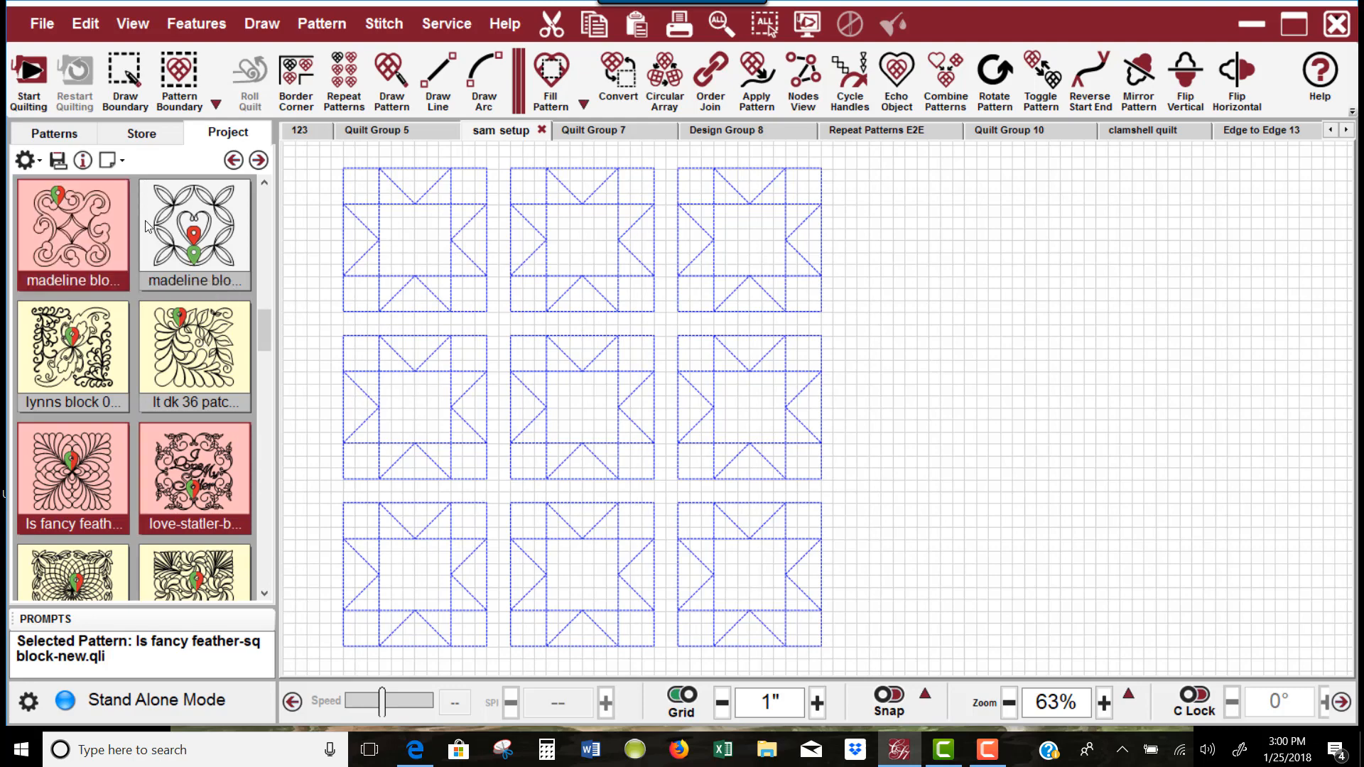
click(262, 186)
click(262, 186)
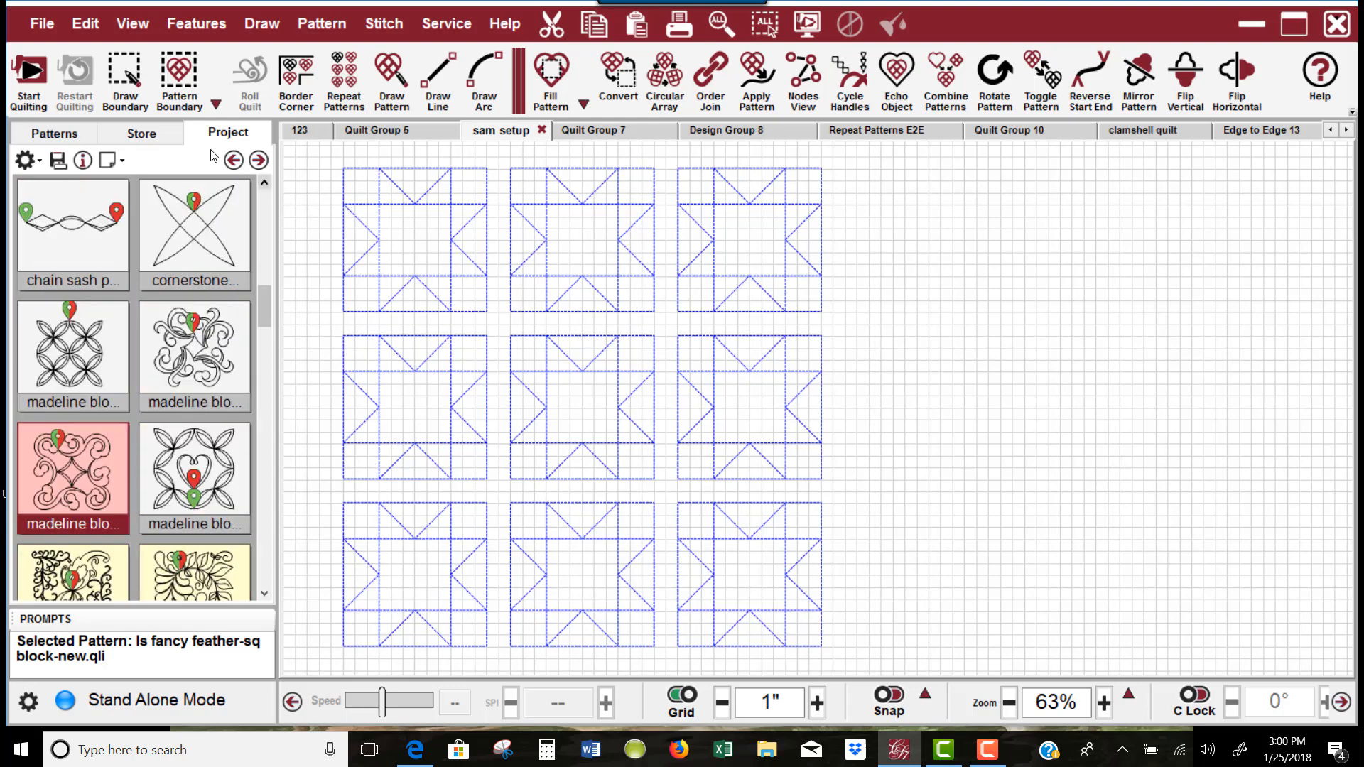
click(85, 340)
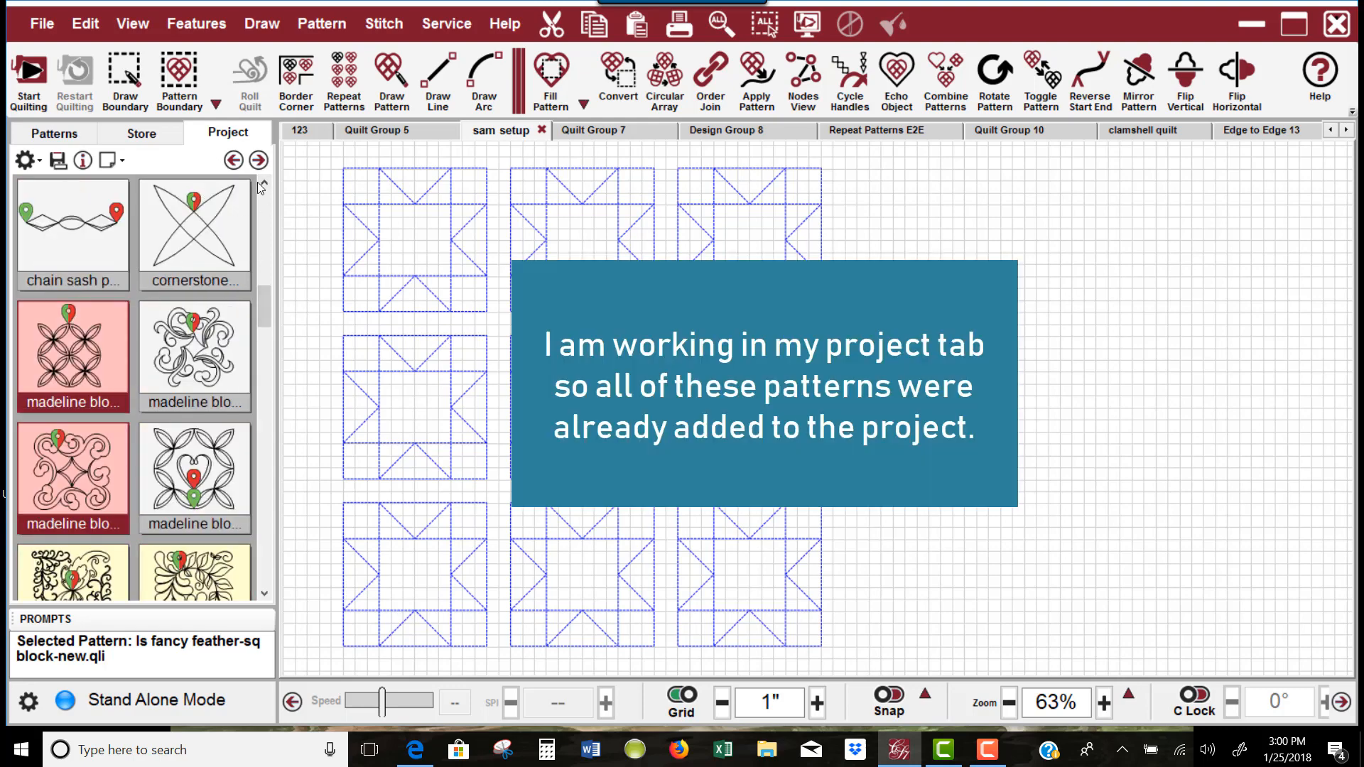
- Extend the selection with the lucky star, smokey block, loopy block and two lonestar fill patterns
click(263, 185)
click(264, 185)
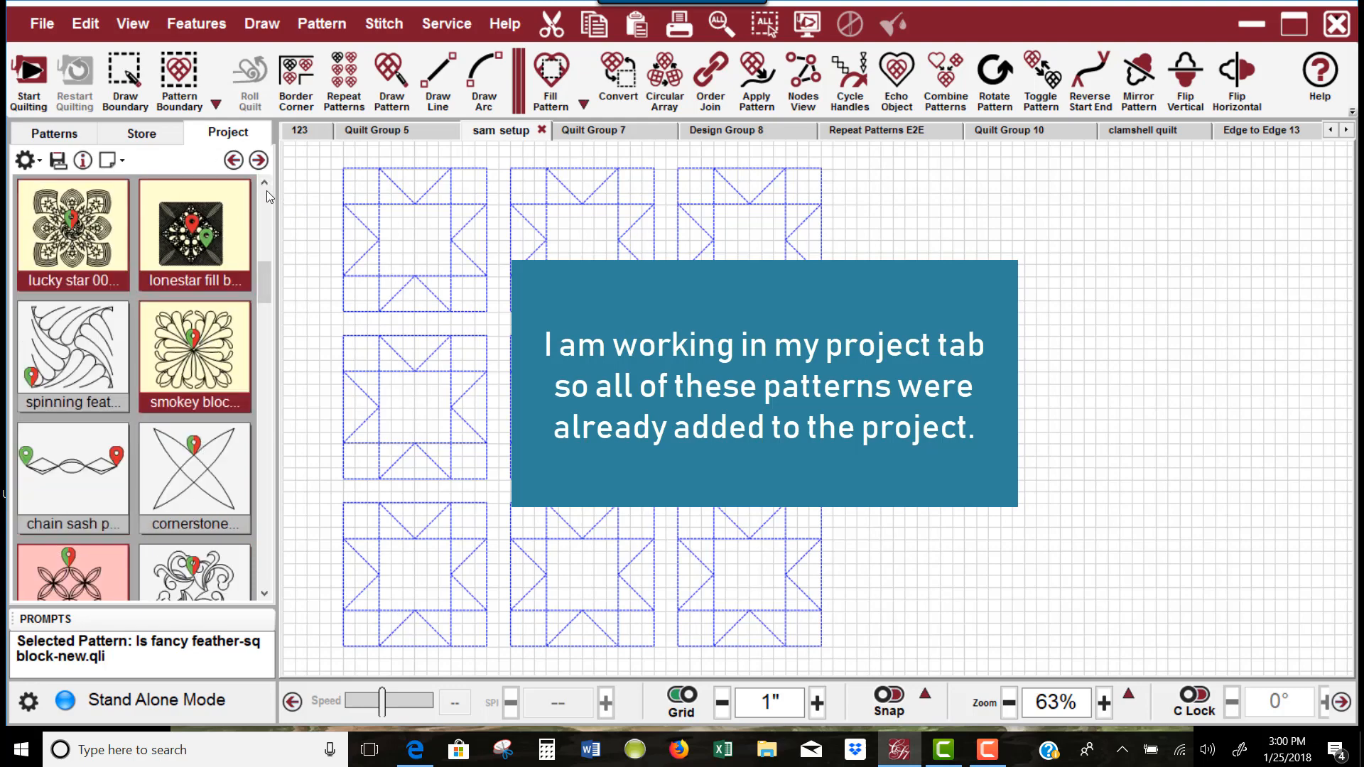
scroll(216, 151, up, 4)
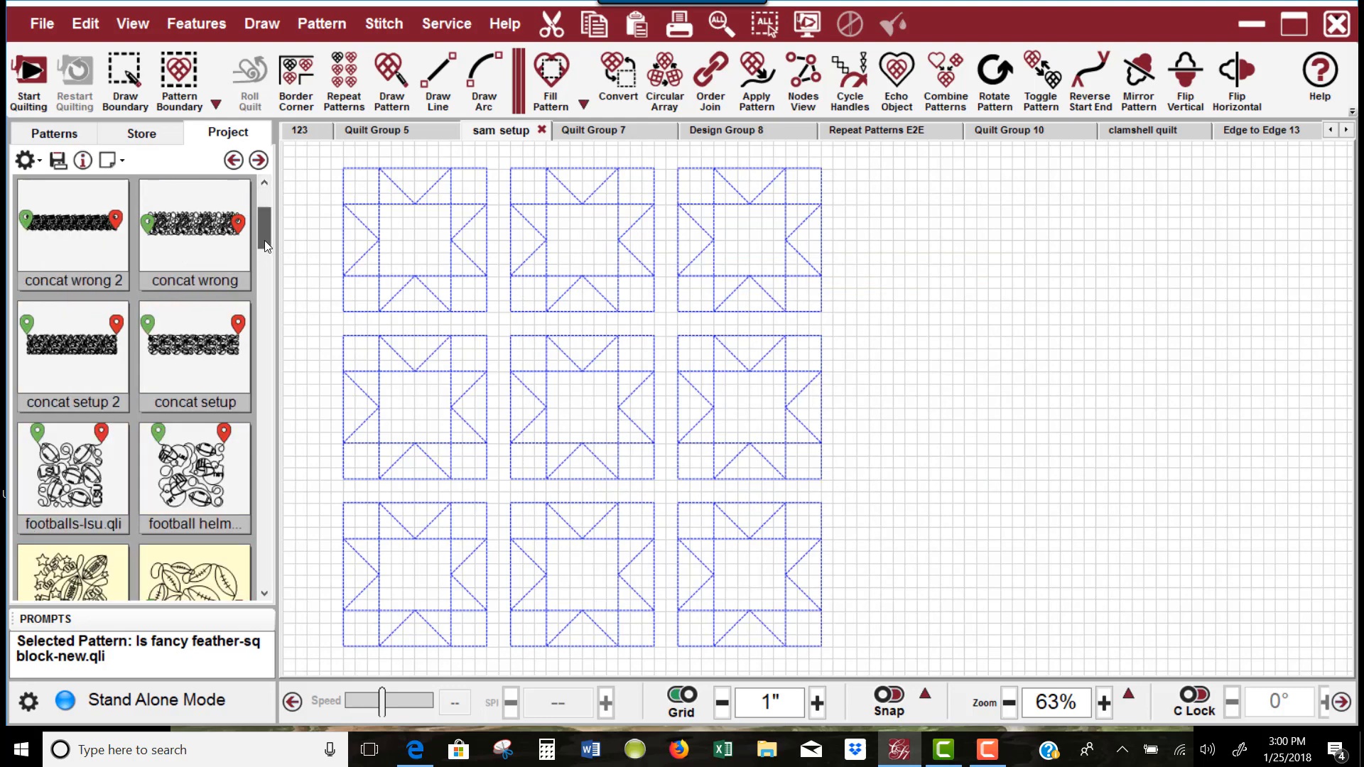
drag(264, 240, 265, 367)
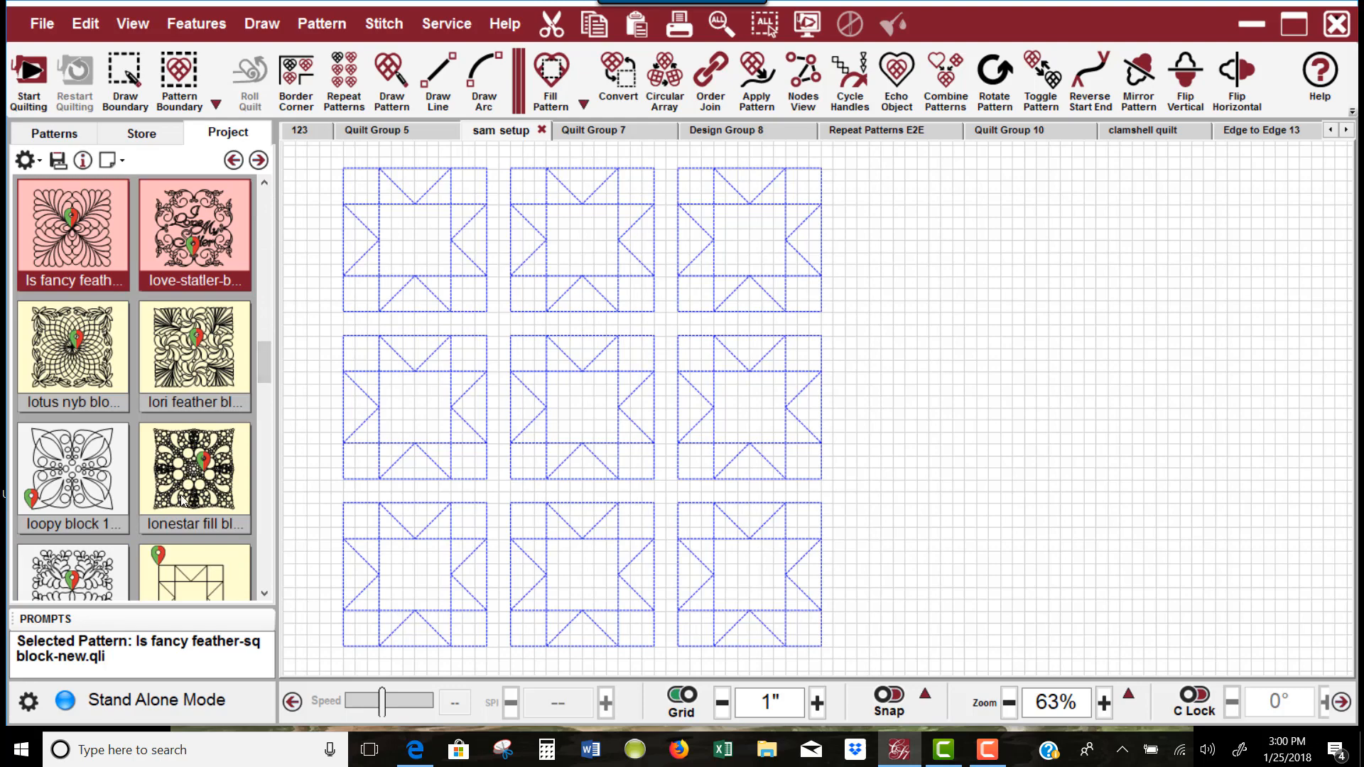
click(98, 497)
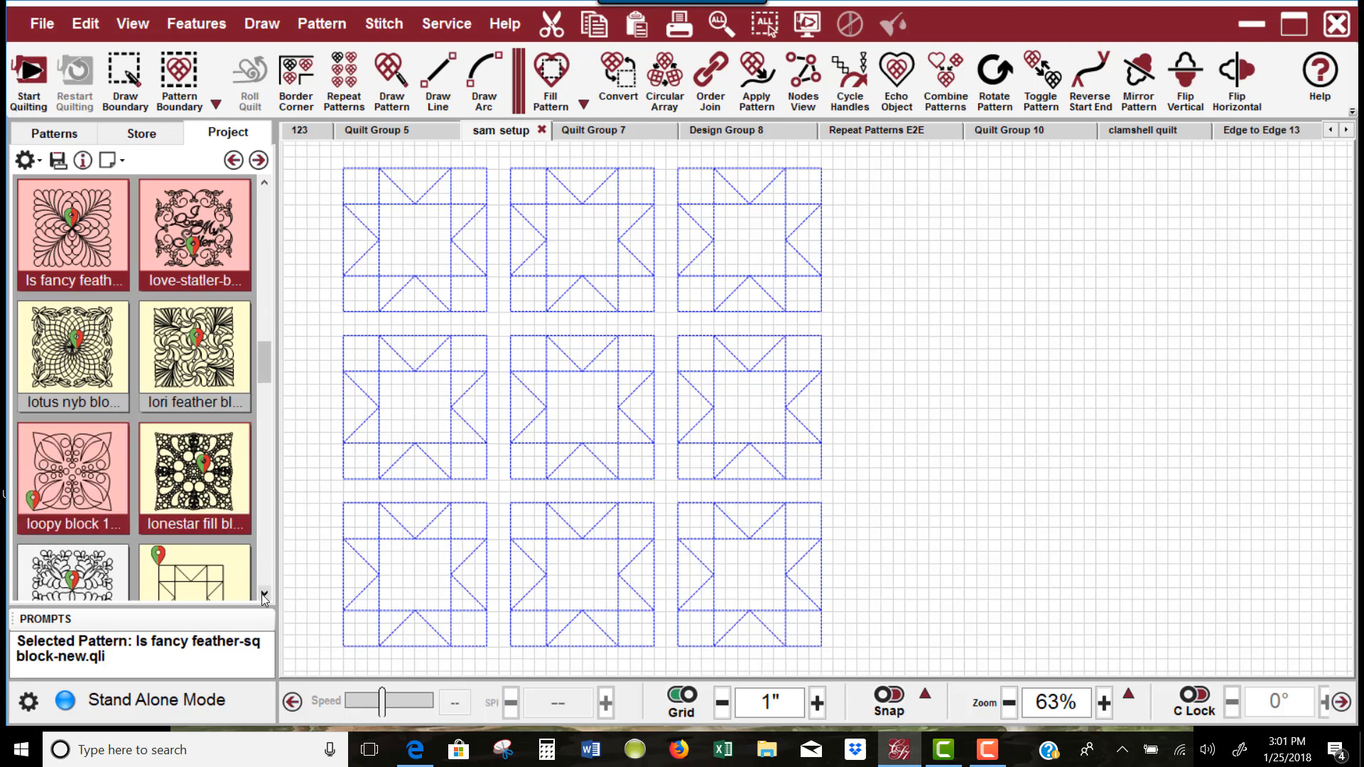
- Include the starred feather scroll pattern in the multiple pattern selection
scroll(213, 483, down, 2)
scroll(214, 483, down, 3)
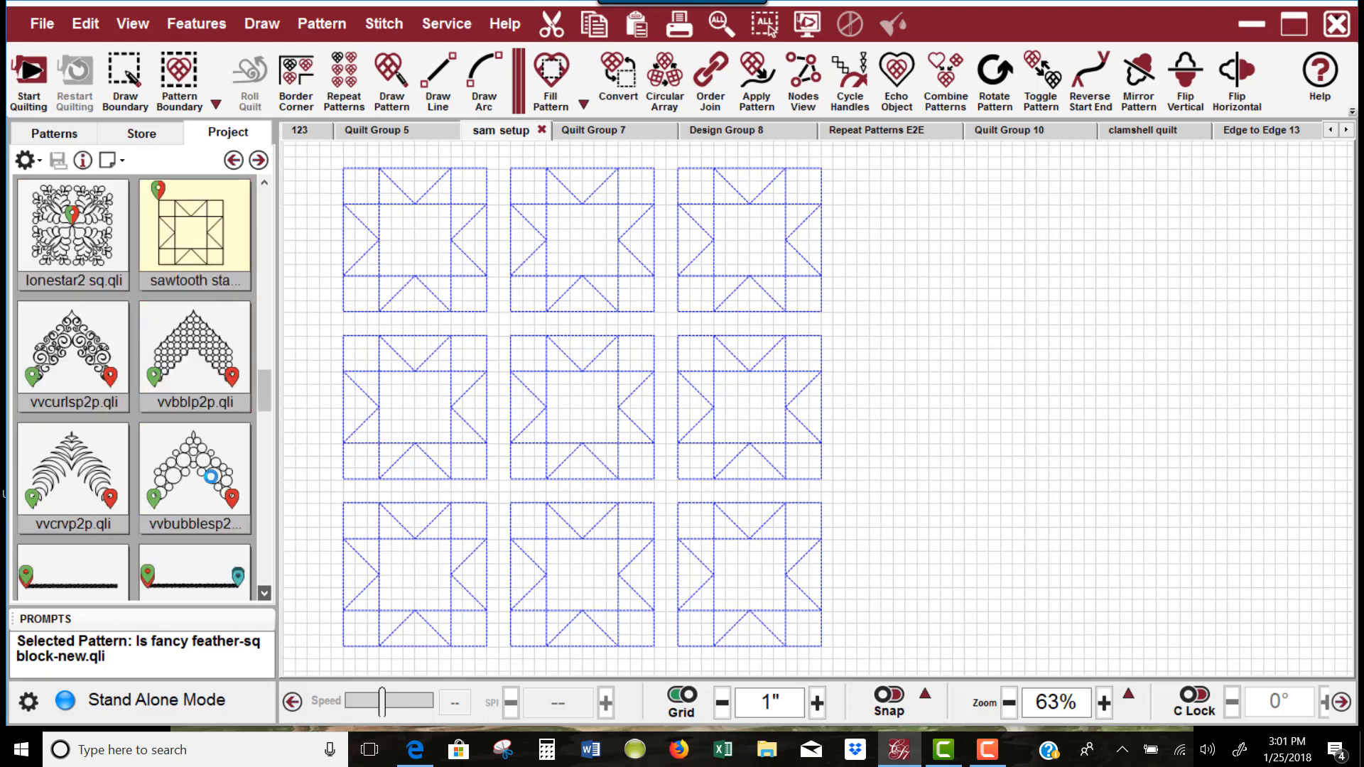
scroll(213, 483, down, 5)
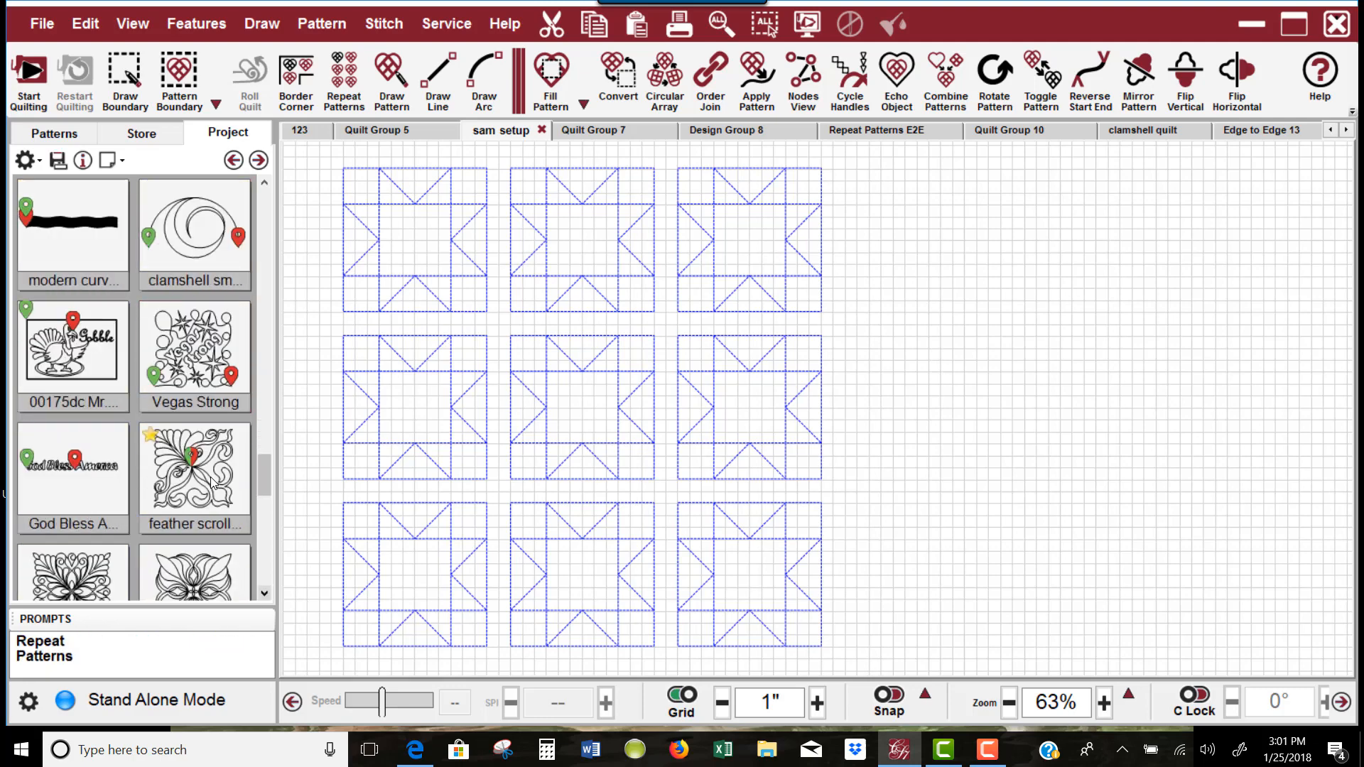
click(228, 503)
click(227, 526)
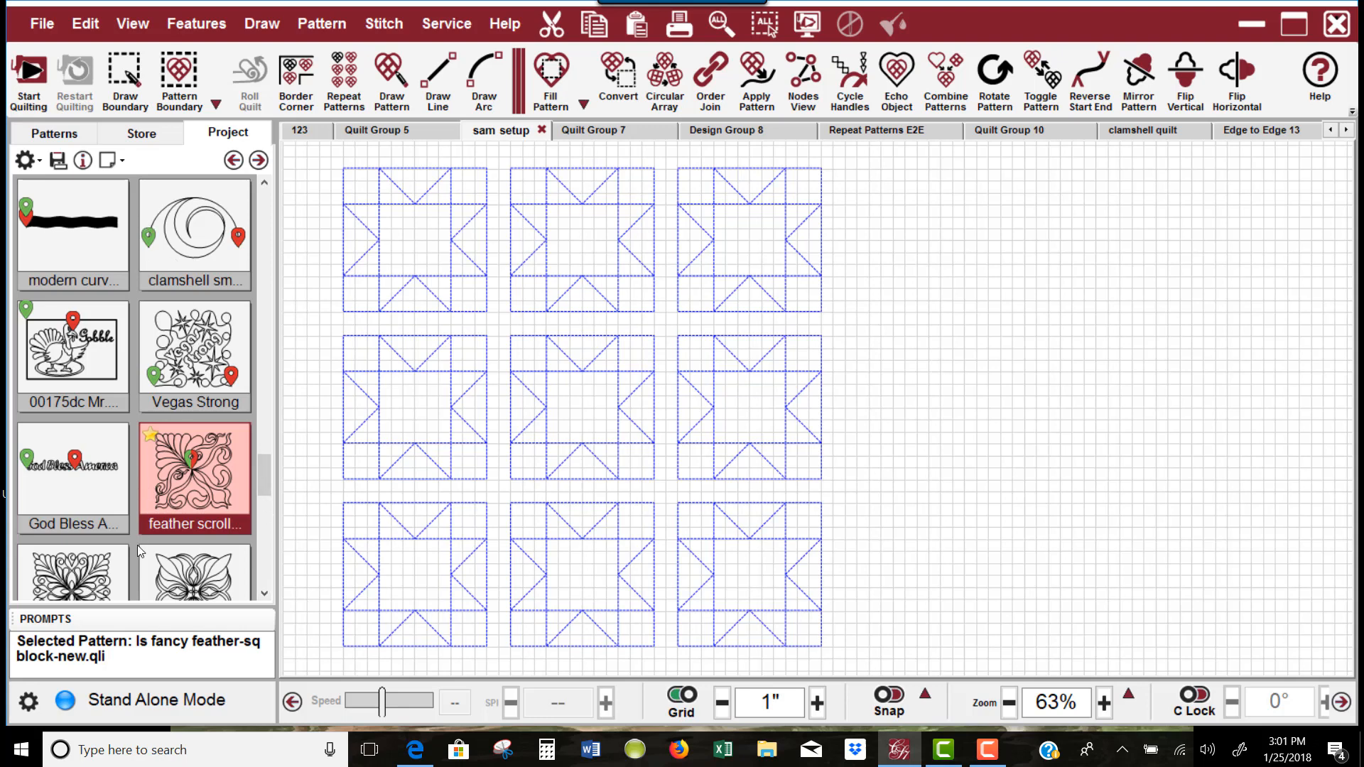
- Start Repeat Patterns with the selected patterns, using UpperLeftCorner as point type and anchoring at the first block's upper-left corner
right_click(200, 478)
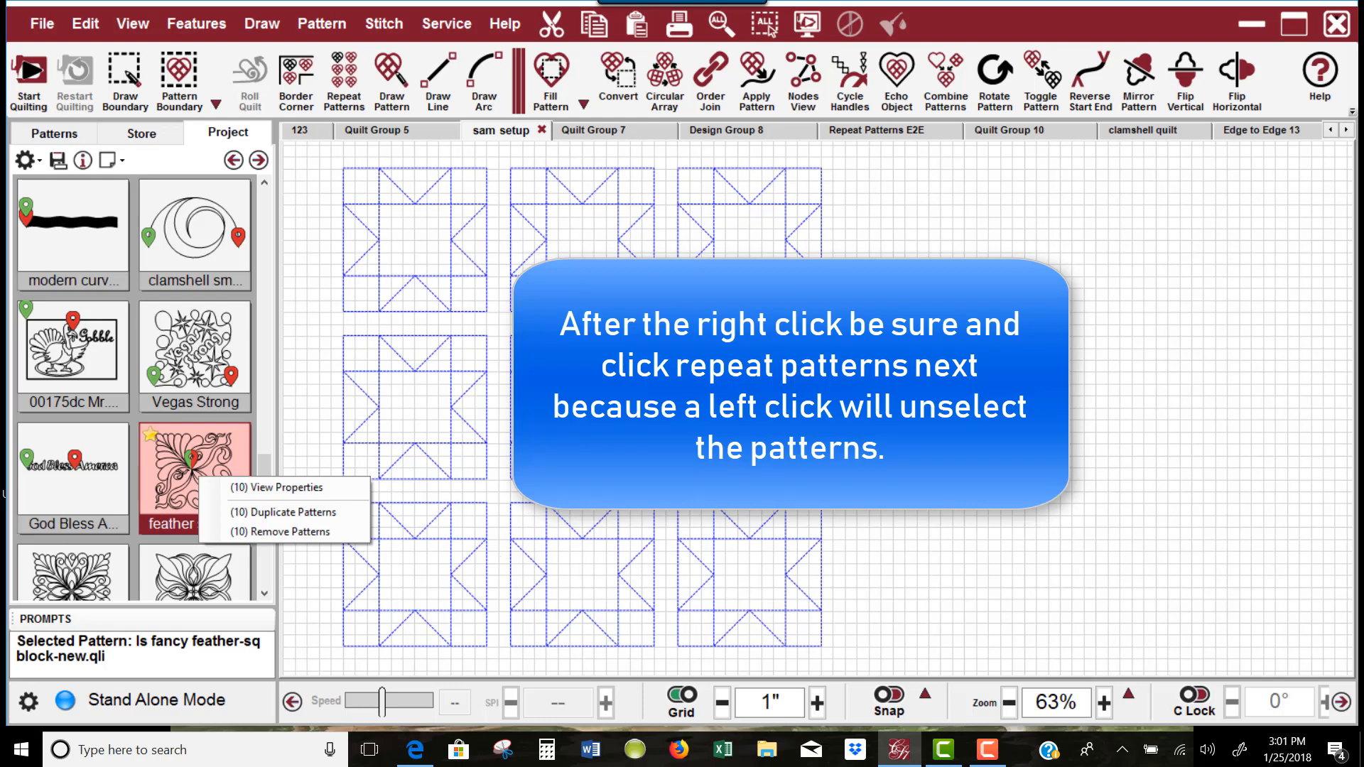
click(351, 72)
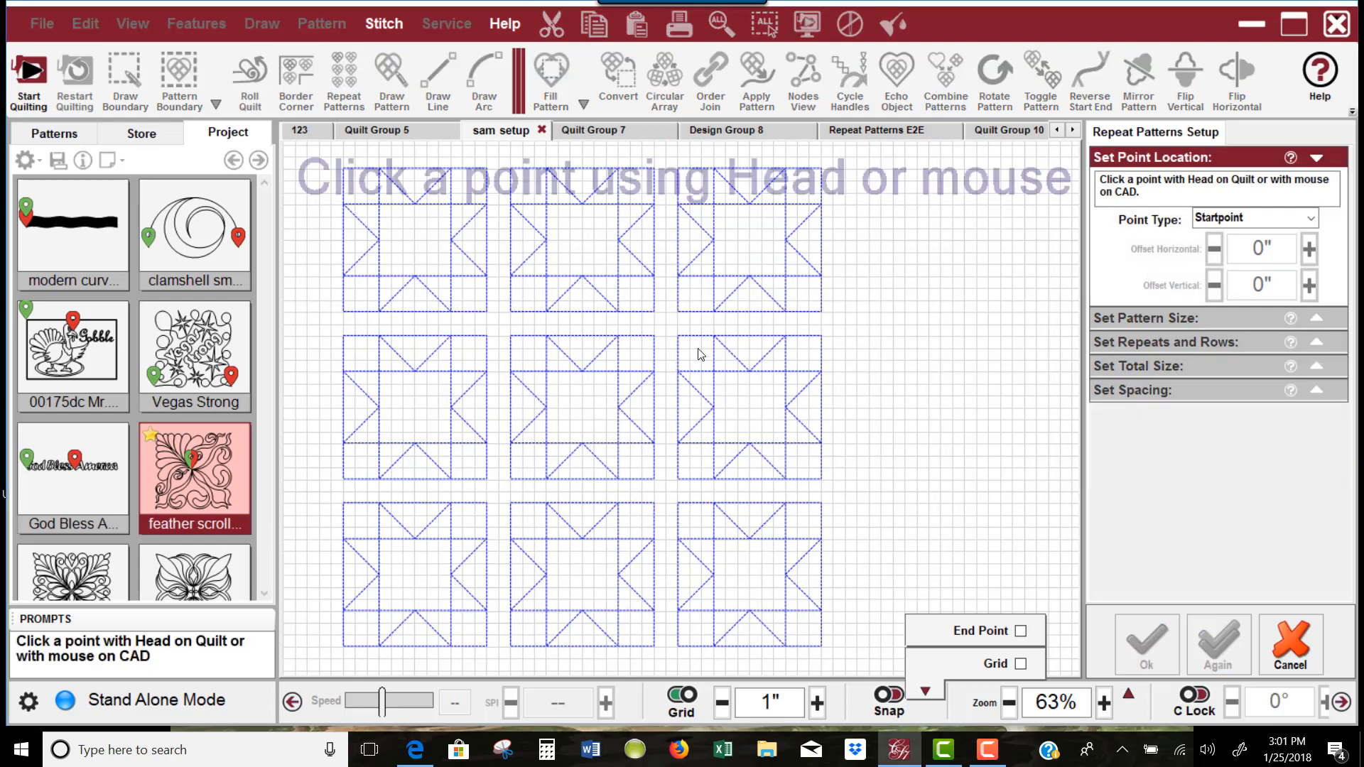
click(1310, 218)
click(1250, 218)
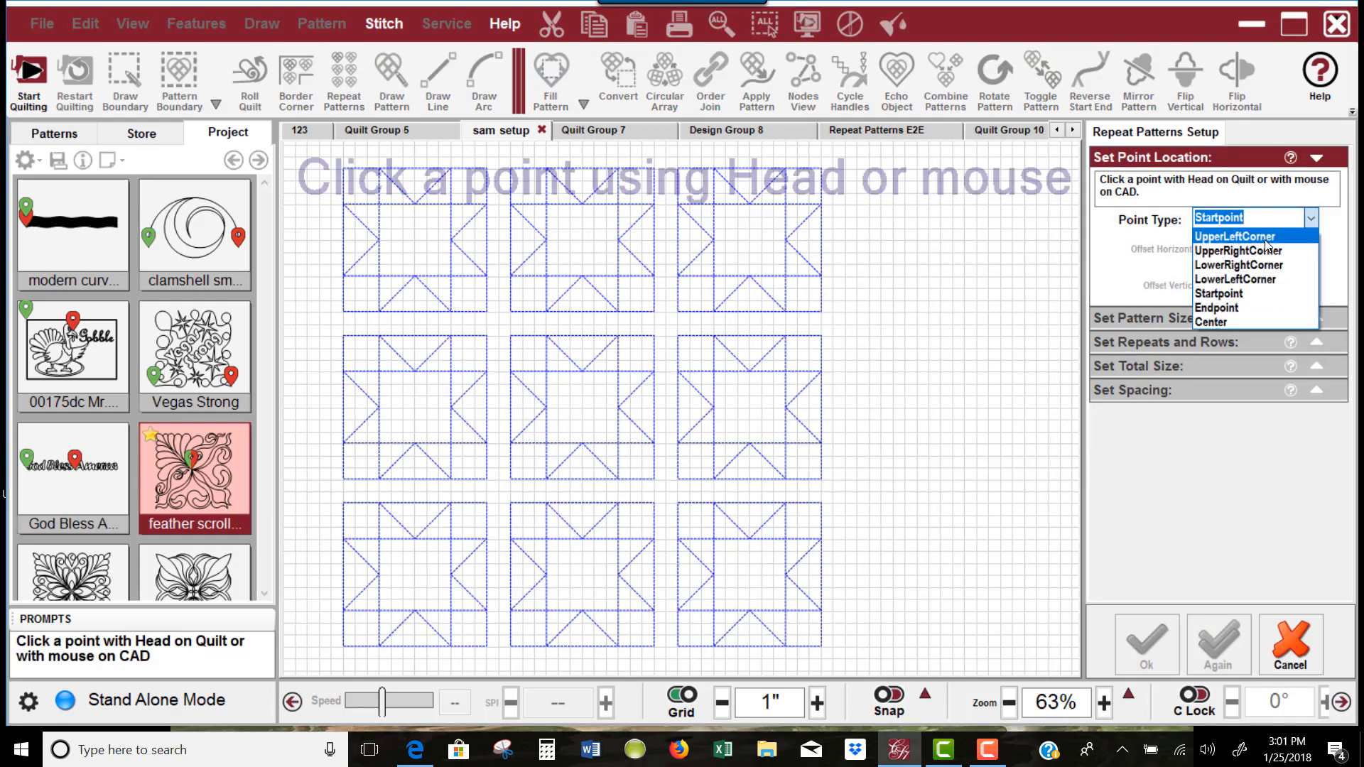
click(1264, 238)
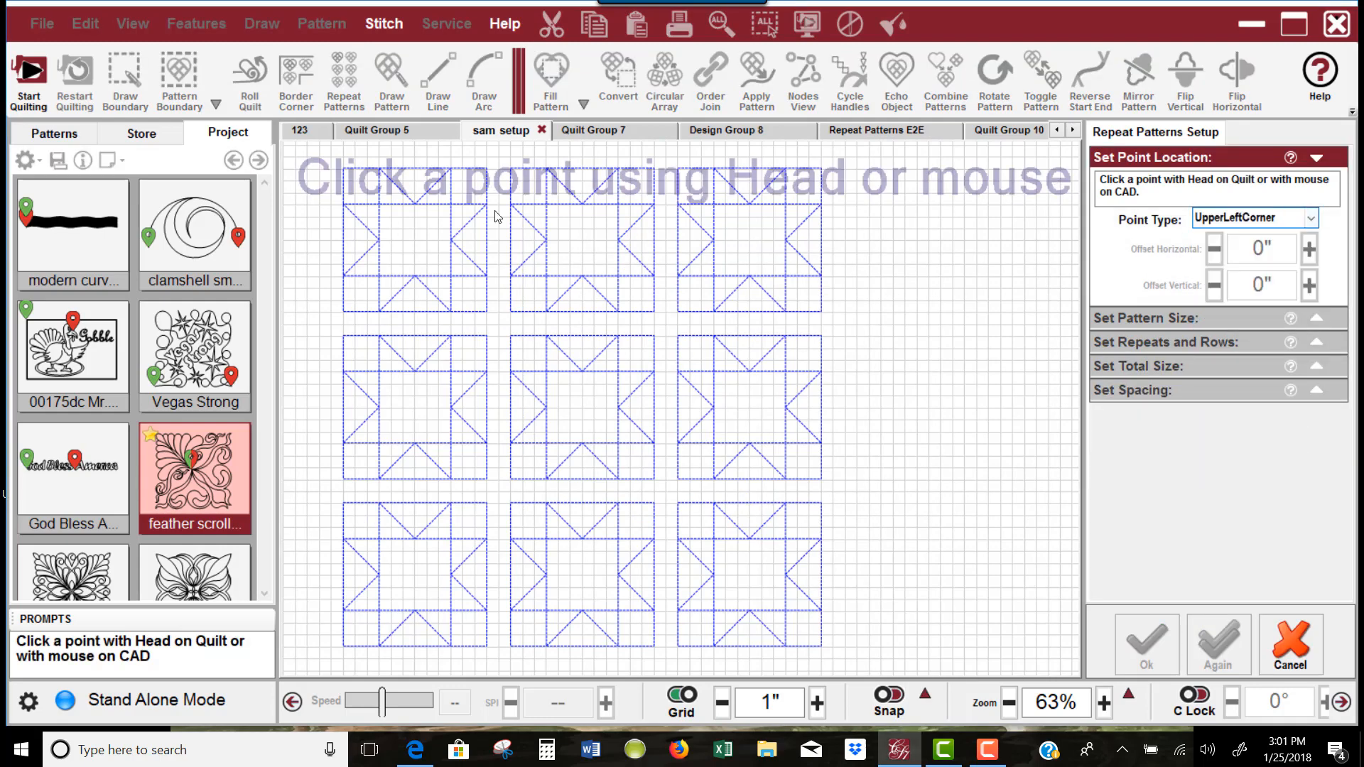
click(346, 174)
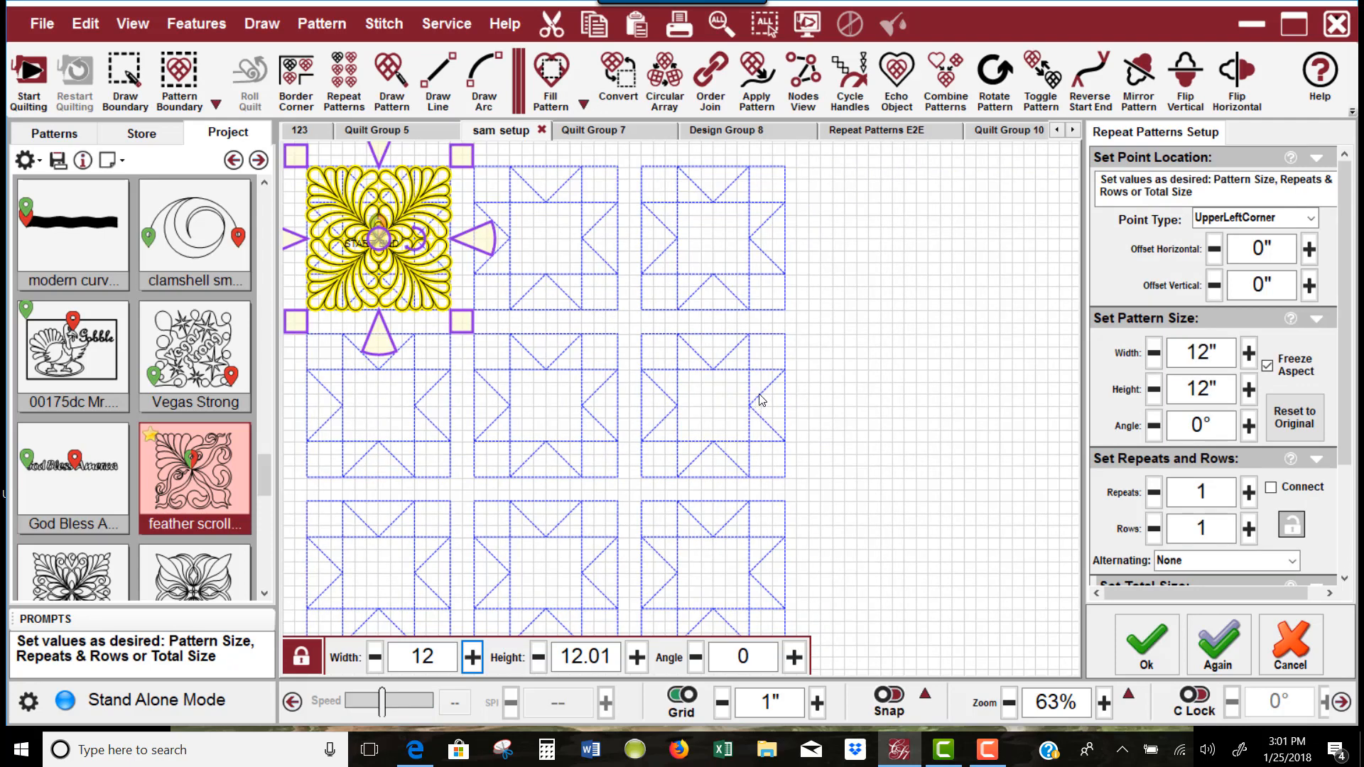
- Set the repeated layout to 3 repeats and 3 rows
click(1316, 159)
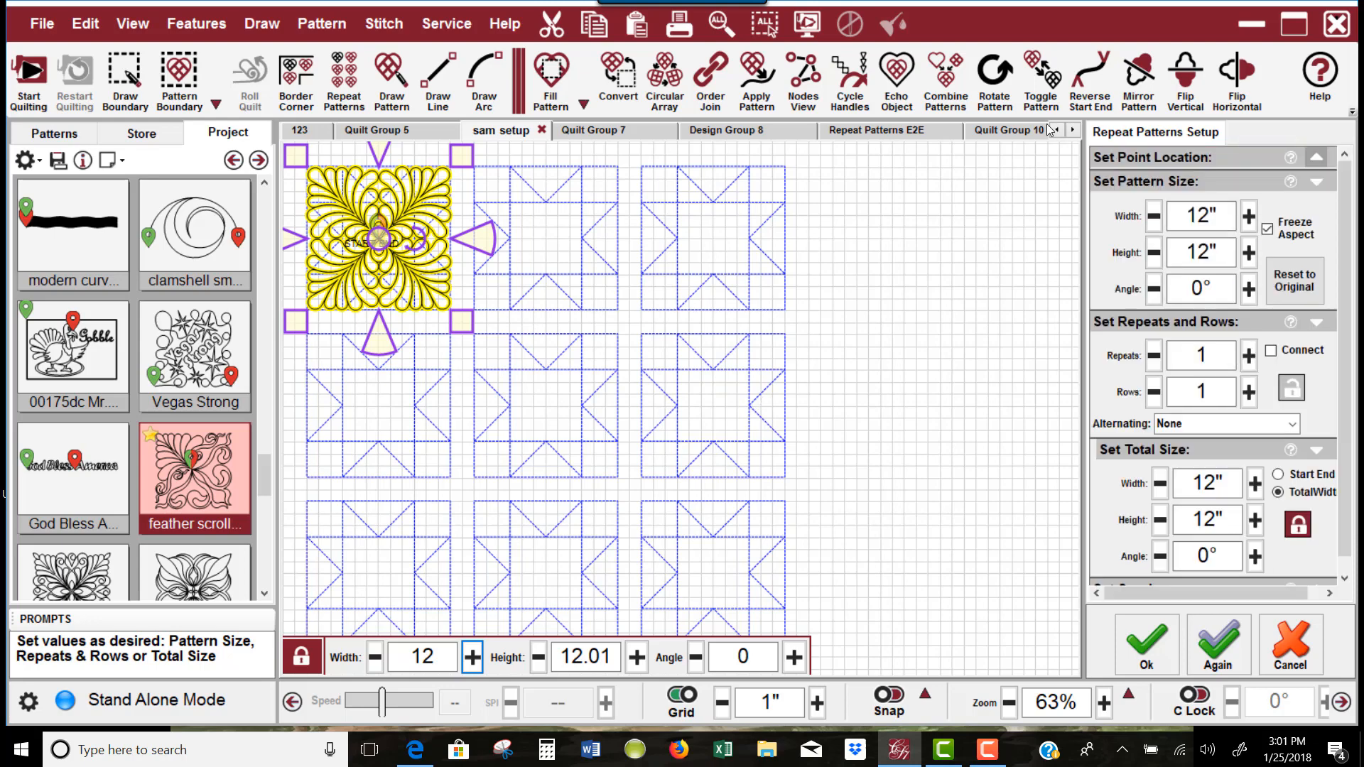
click(1316, 186)
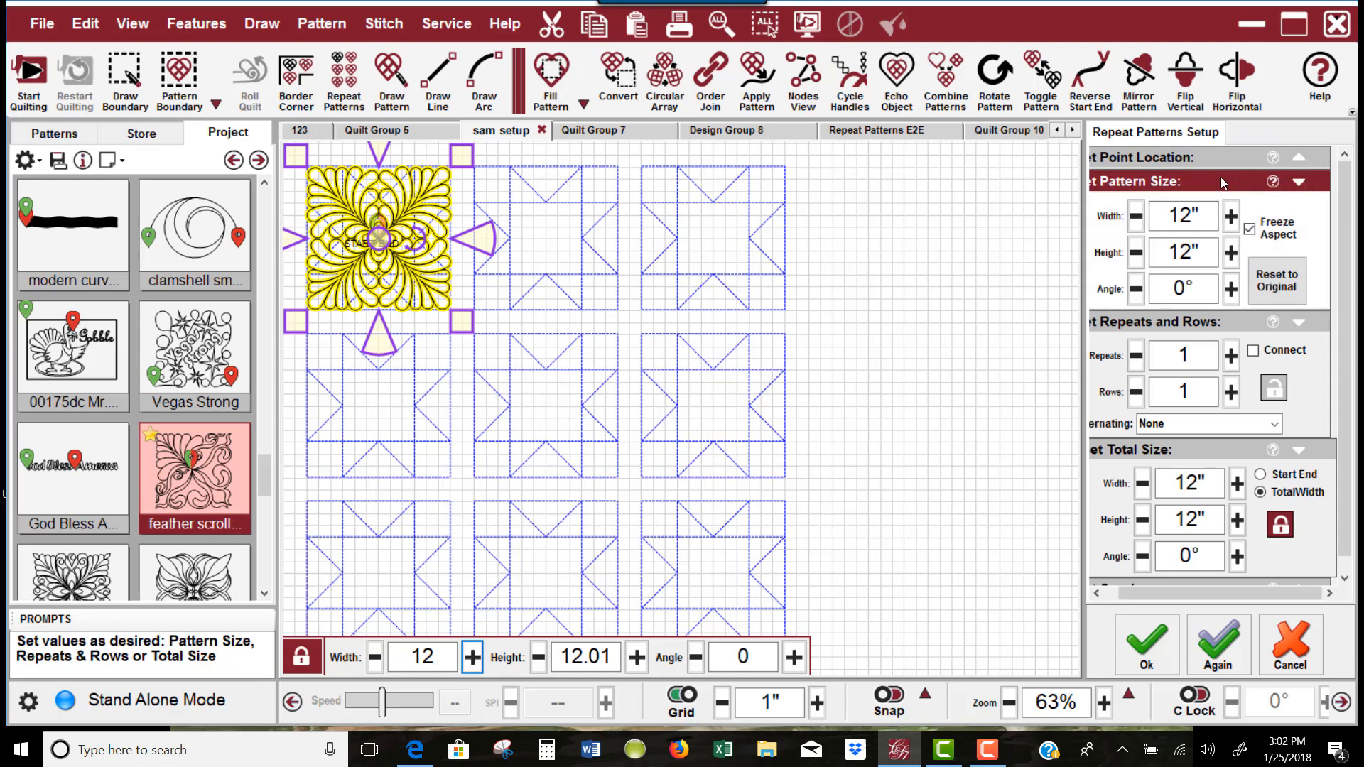
click(1302, 185)
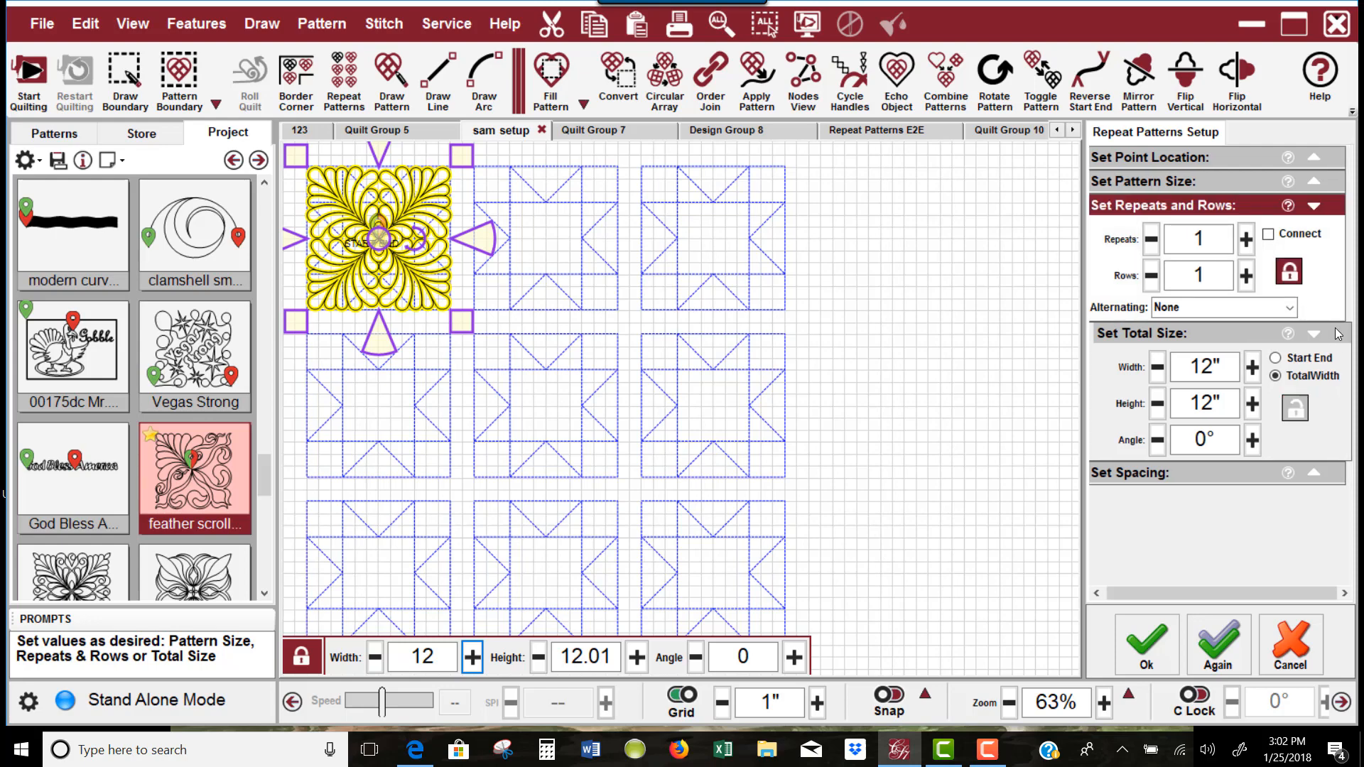
click(1201, 240)
text(3)
key(Tab)
key(Tab)
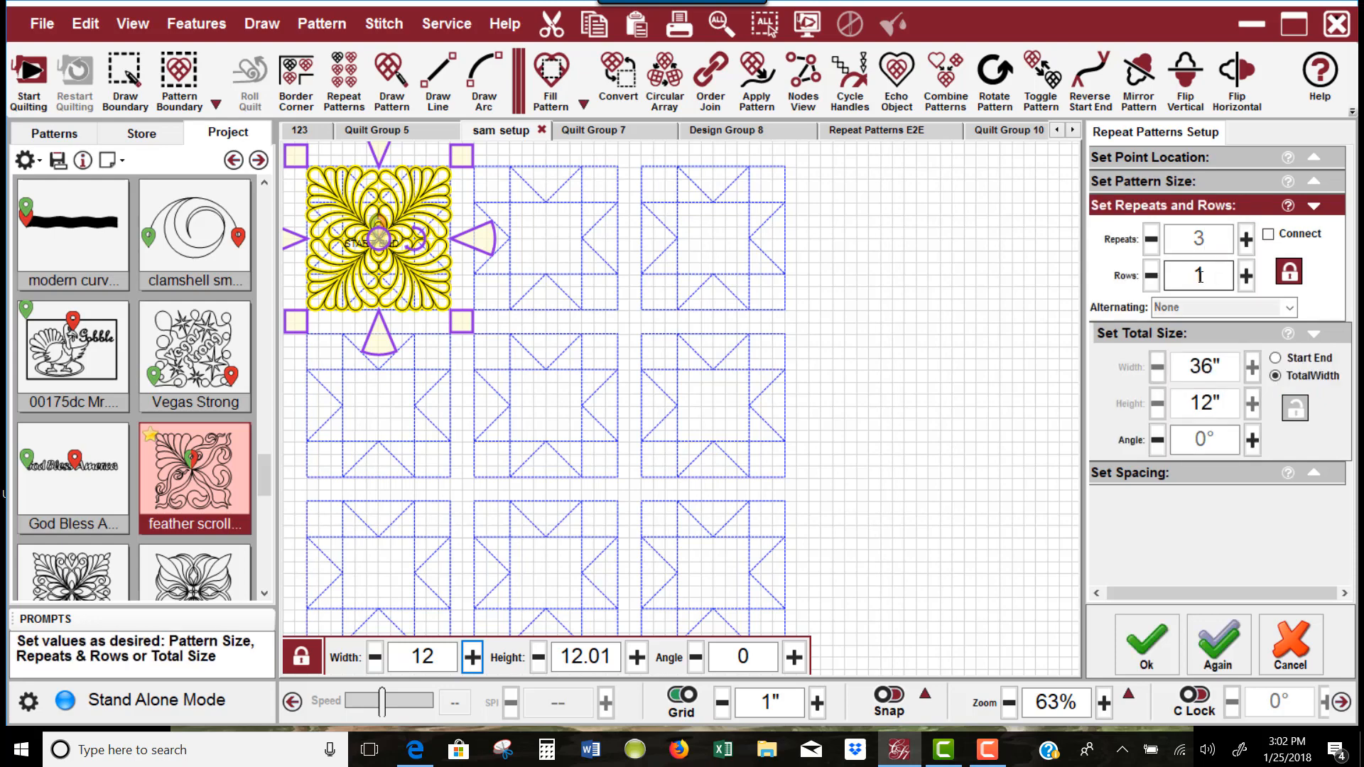
click(1199, 276)
text(3)
key(Tab)
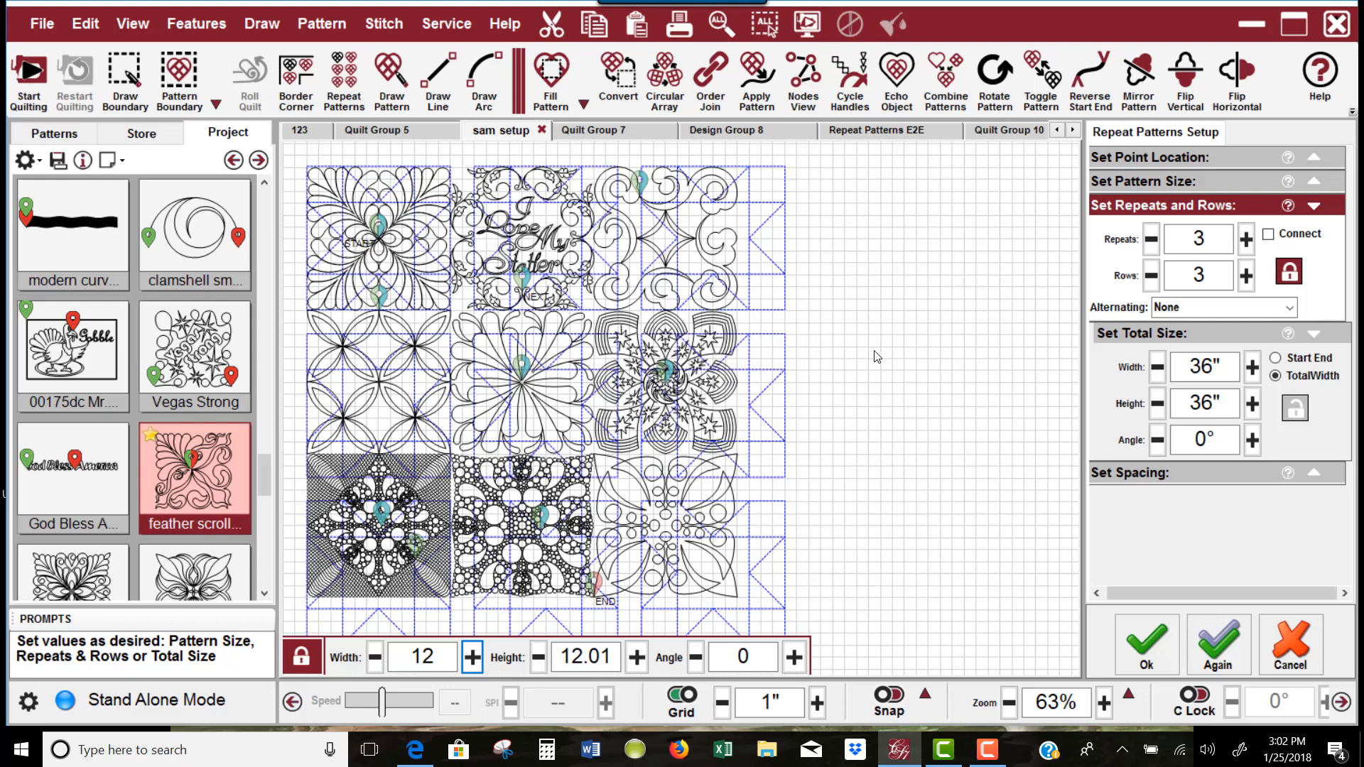
scroll(923, 415, down, 3)
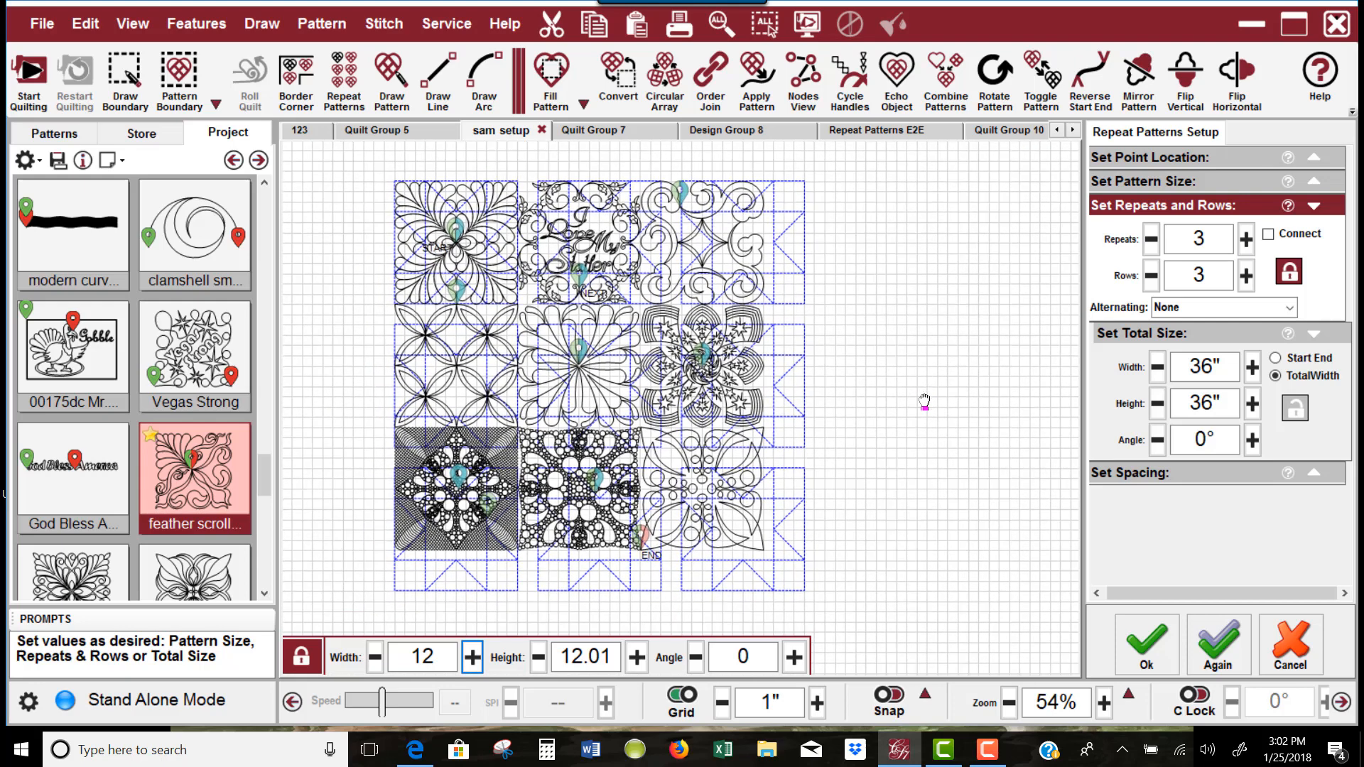
- Set the horizontal and vertical spacing between patterns to 2" and accept the repeat layout
click(1316, 335)
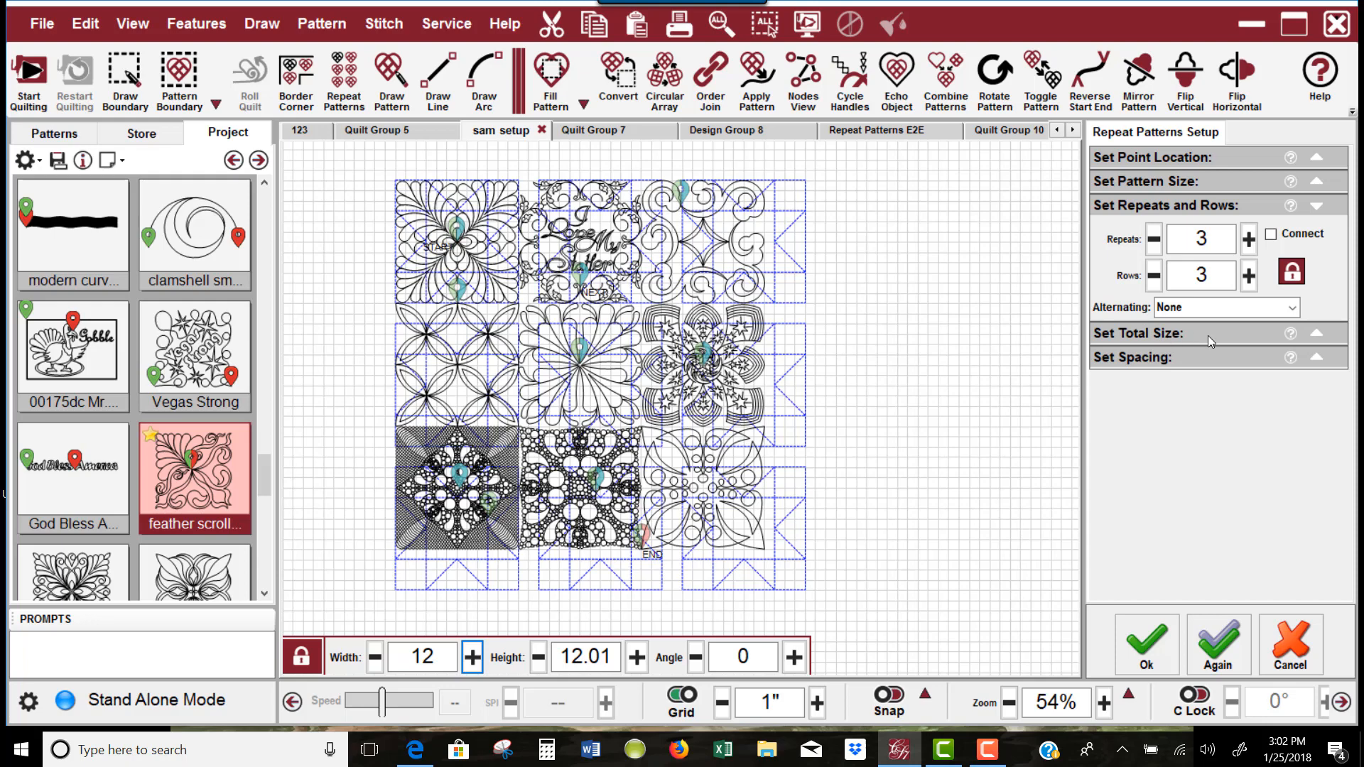
click(1320, 358)
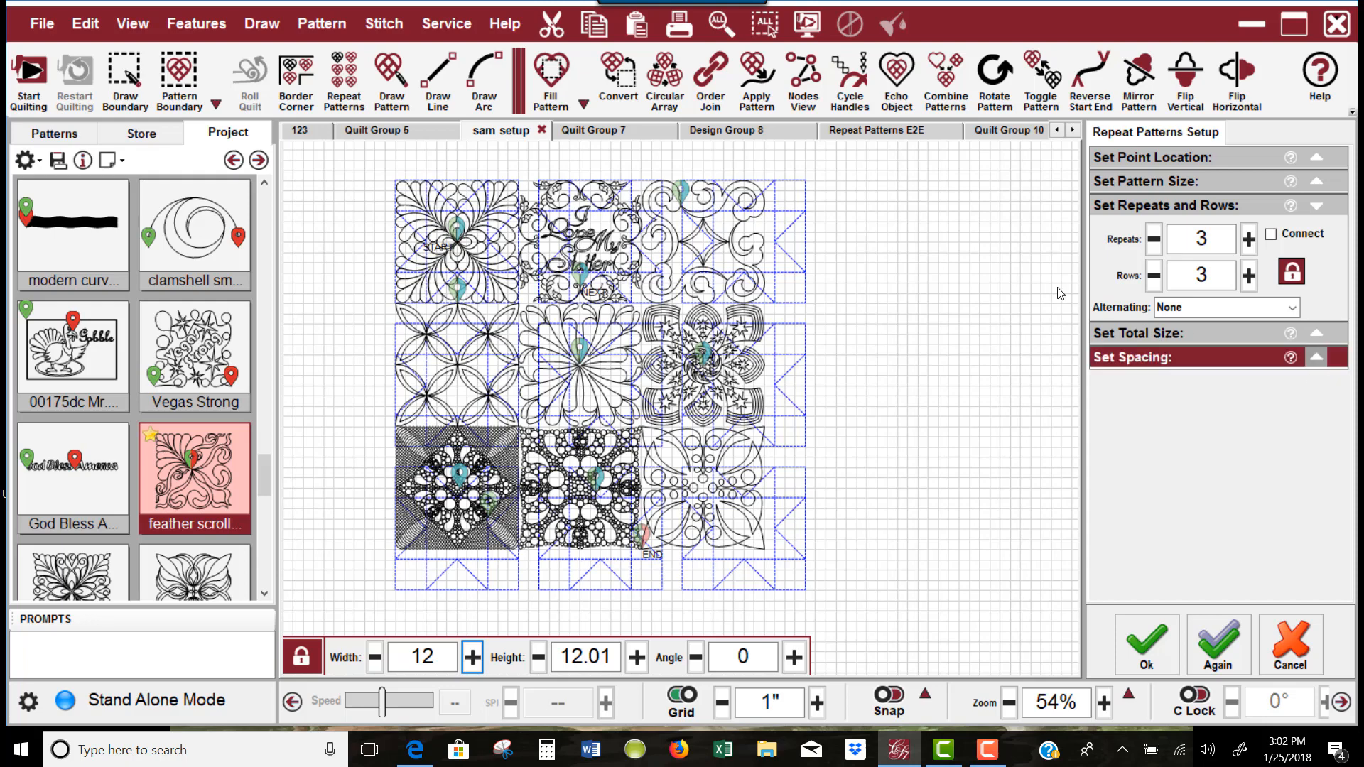
click(1184, 397)
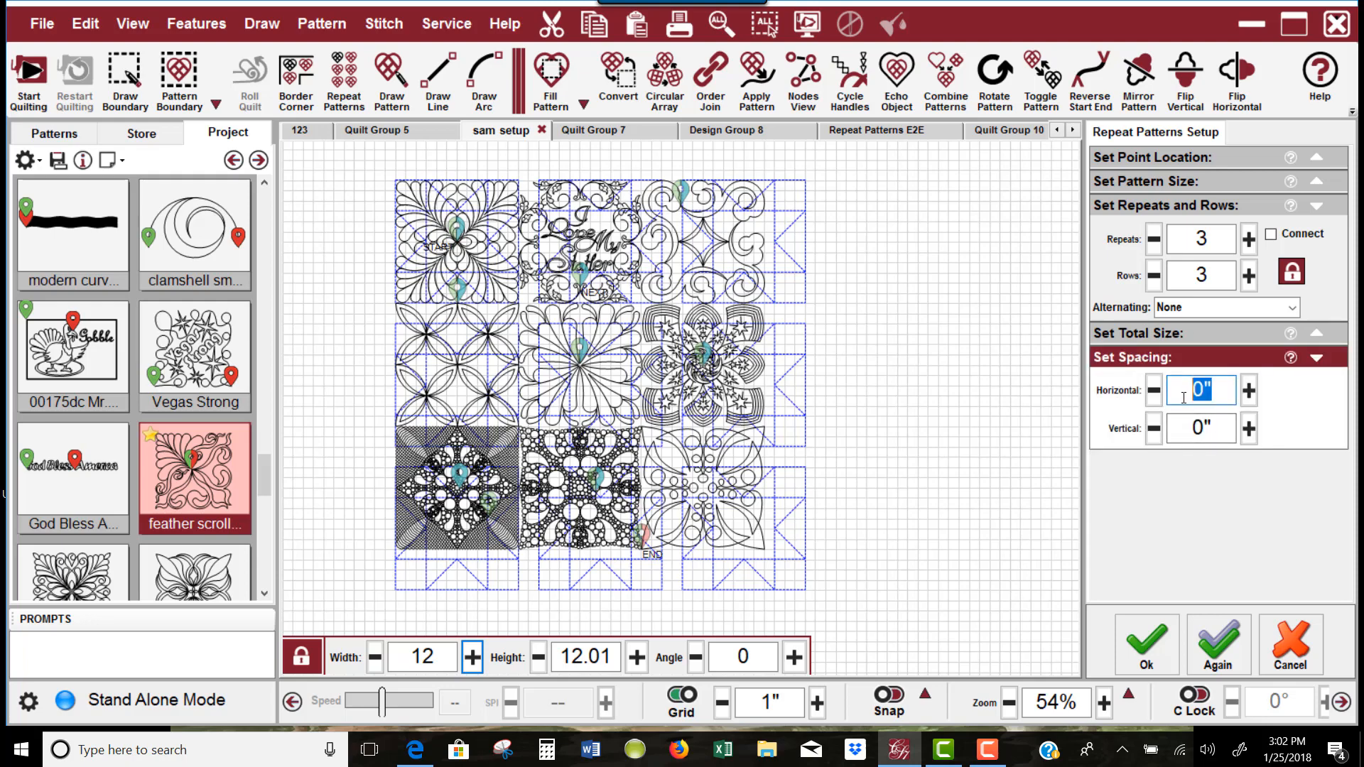
text(2)
key(Tab)
text(2)
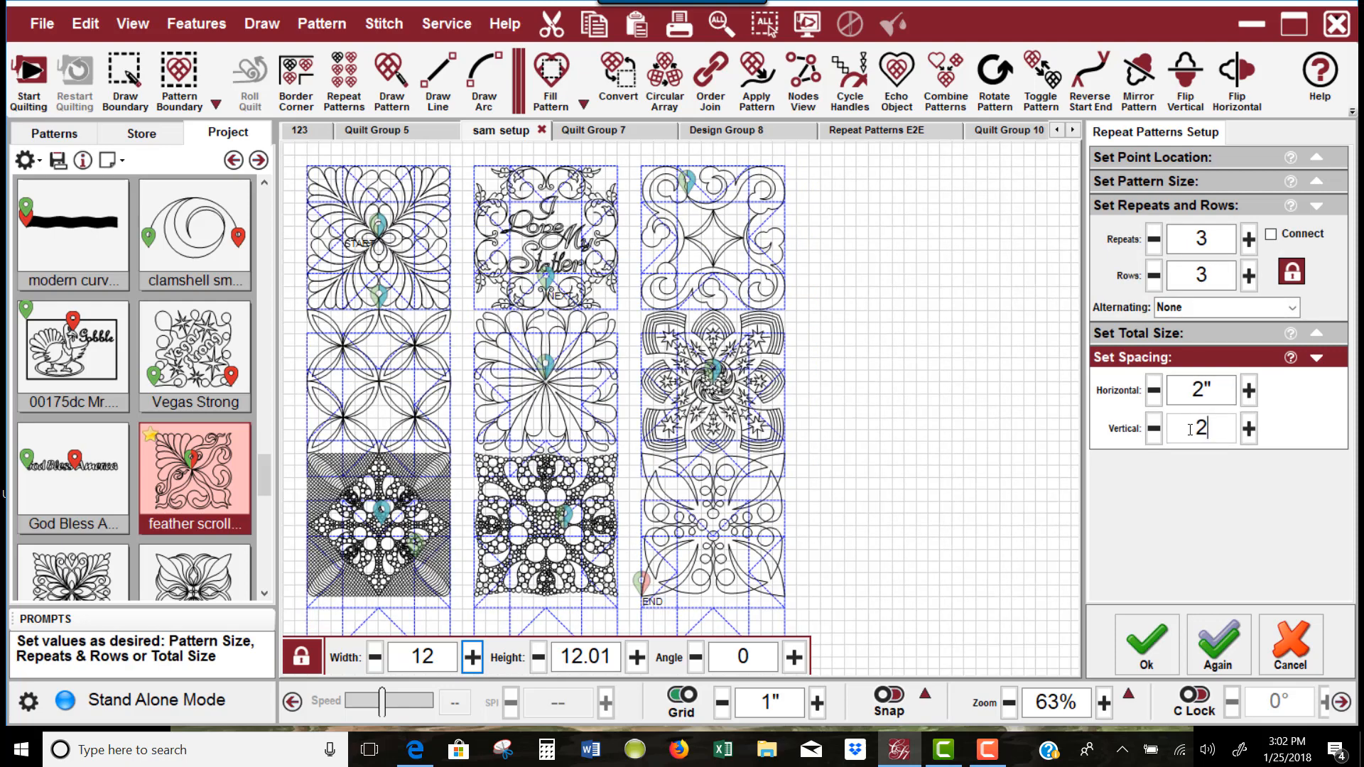
key(Tab)
scroll(820, 306, down, 2)
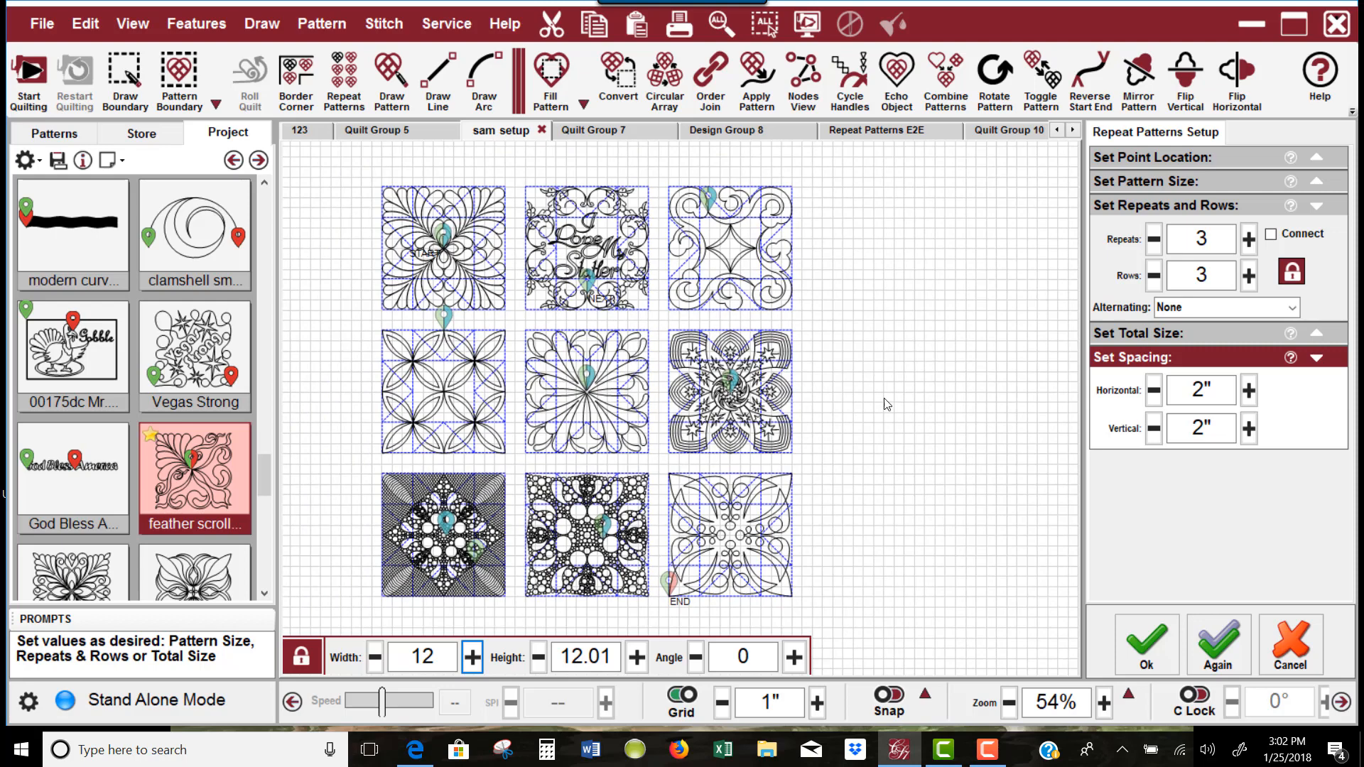
click(1159, 649)
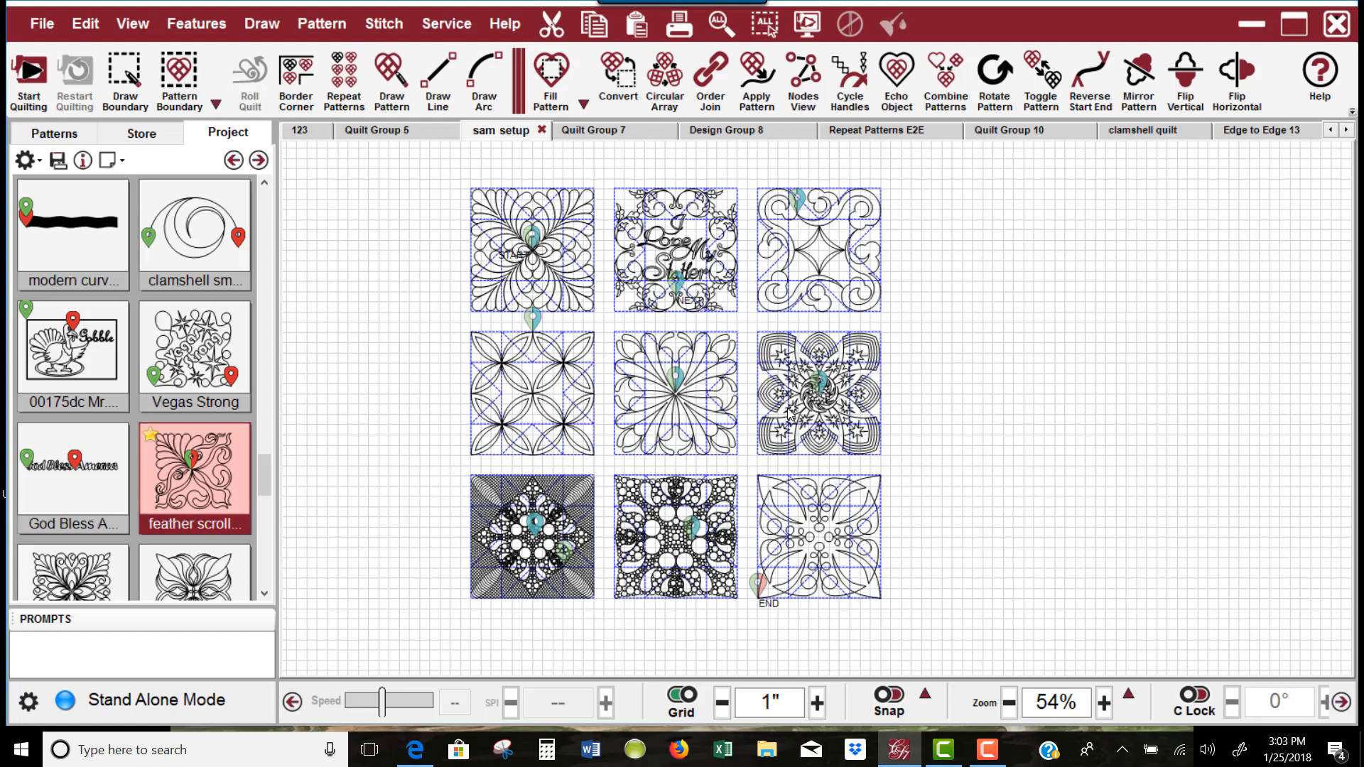
scroll(790, 412, up, 2)
scroll(842, 367, up, 4)
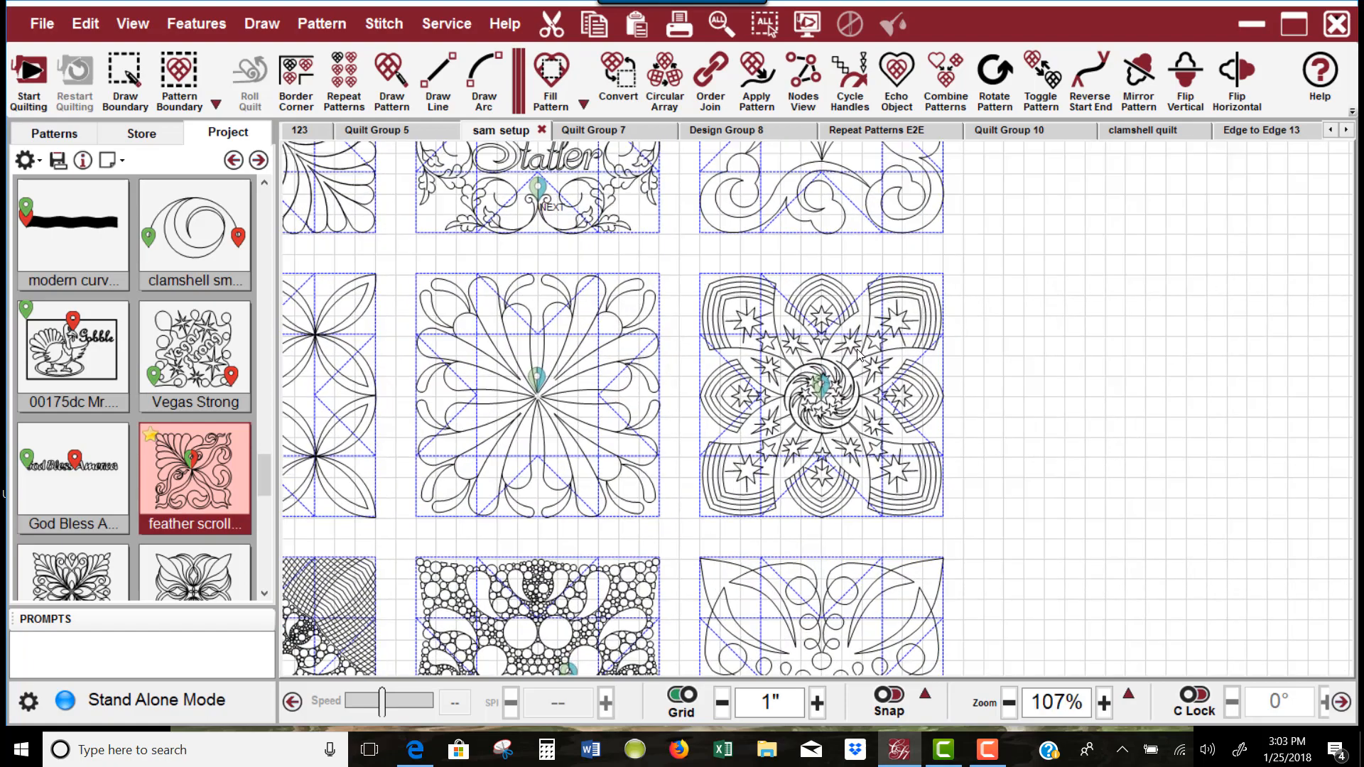
drag(646, 400, 900, 386)
scroll(903, 390, up, 1)
scroll(899, 385, down, 5)
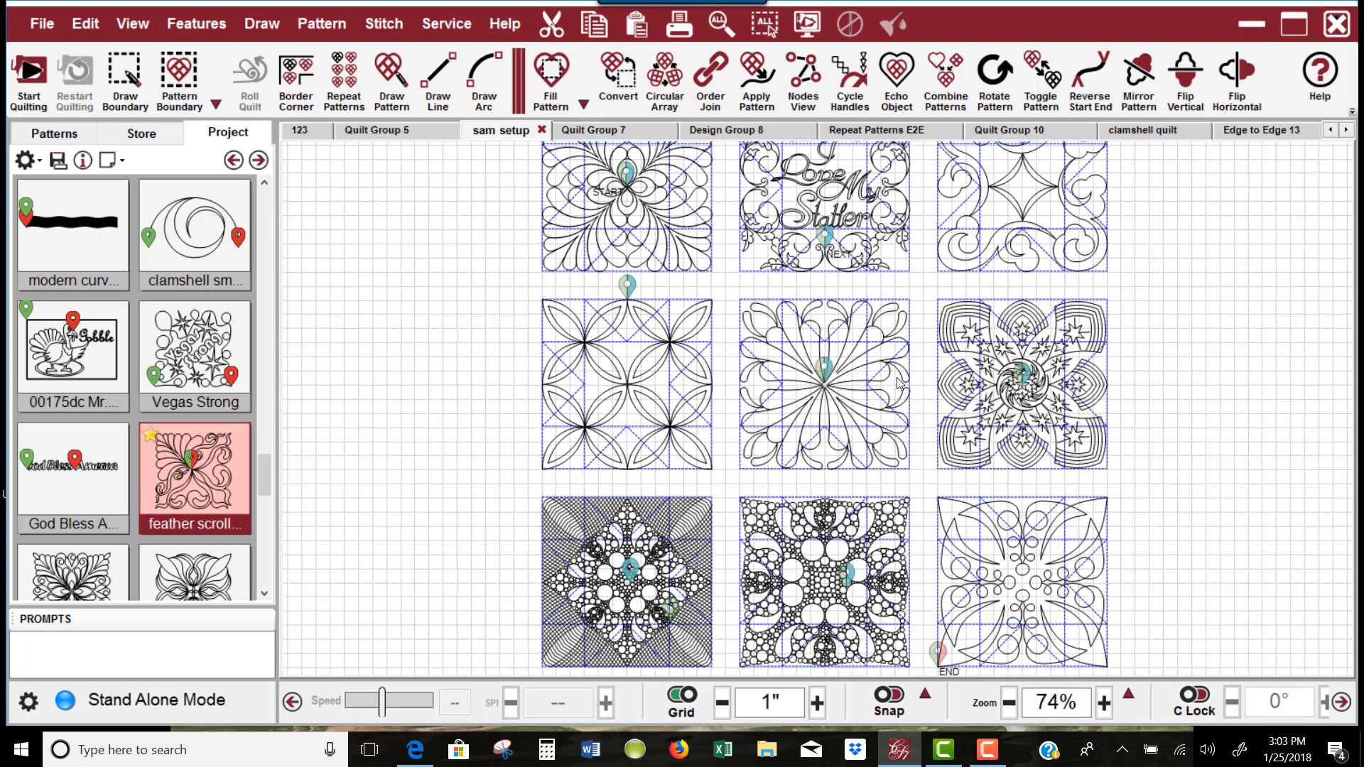